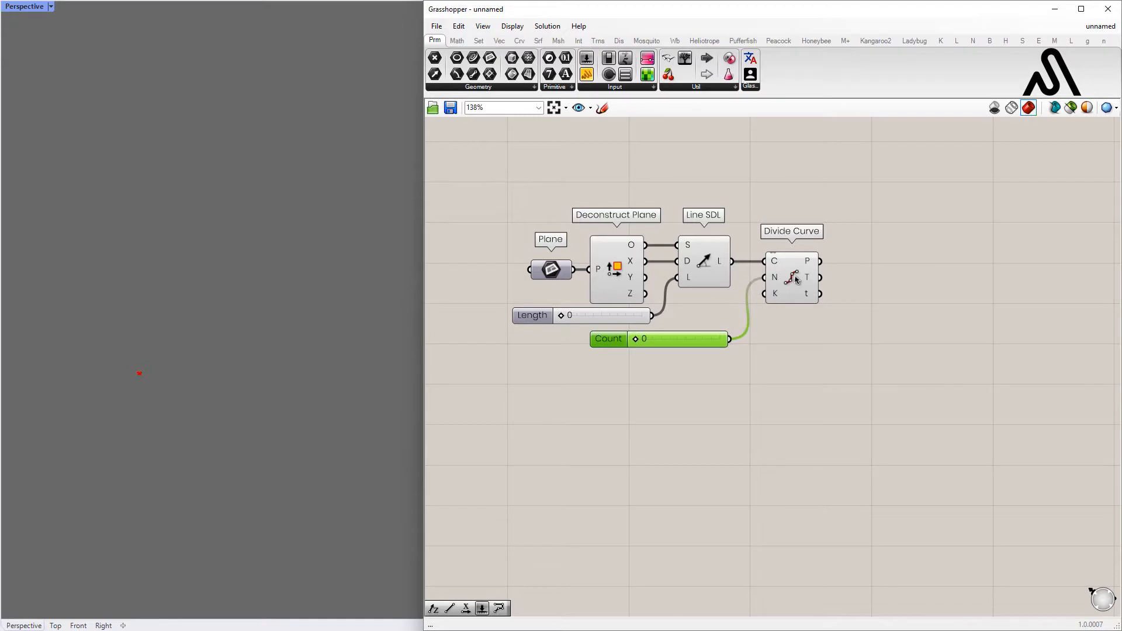
Add a Move component after Divide Curve and feed the division points into its geometry input.
{"action": "scroll", "coordinate": [566, 320], "scroll_direction": "up", "scroll_amount": 1}
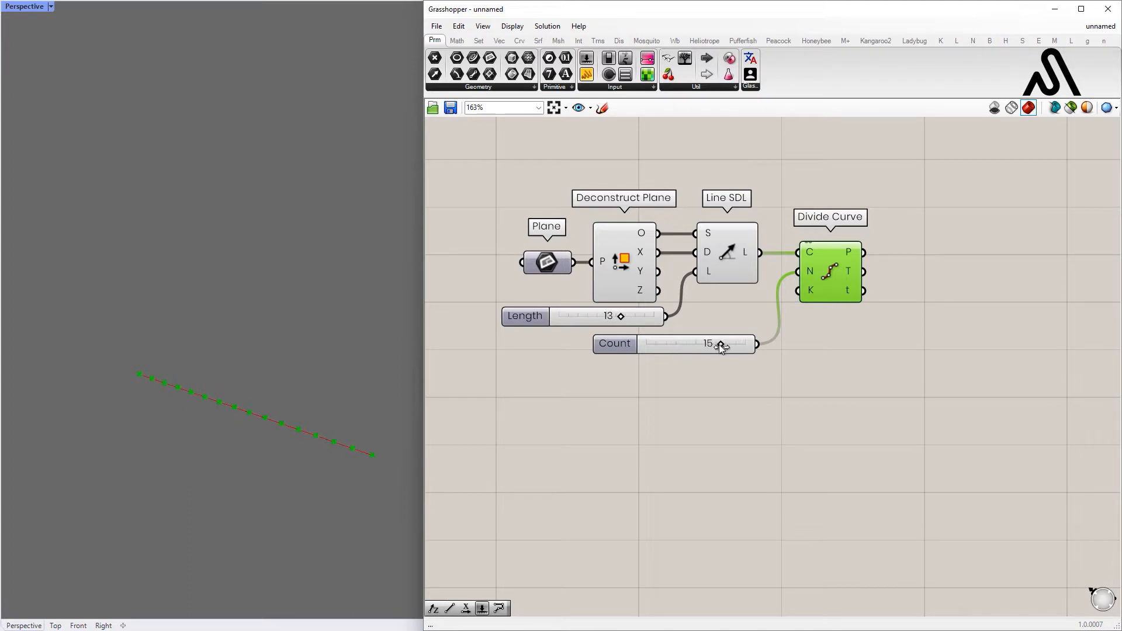
{"action": "left_click", "coordinate": [886, 337]}
{"action": "right_click_drag", "start_coordinate": [889, 335], "coordinate": [672, 351]}
{"action": "double_click", "coordinate": [784, 288]}
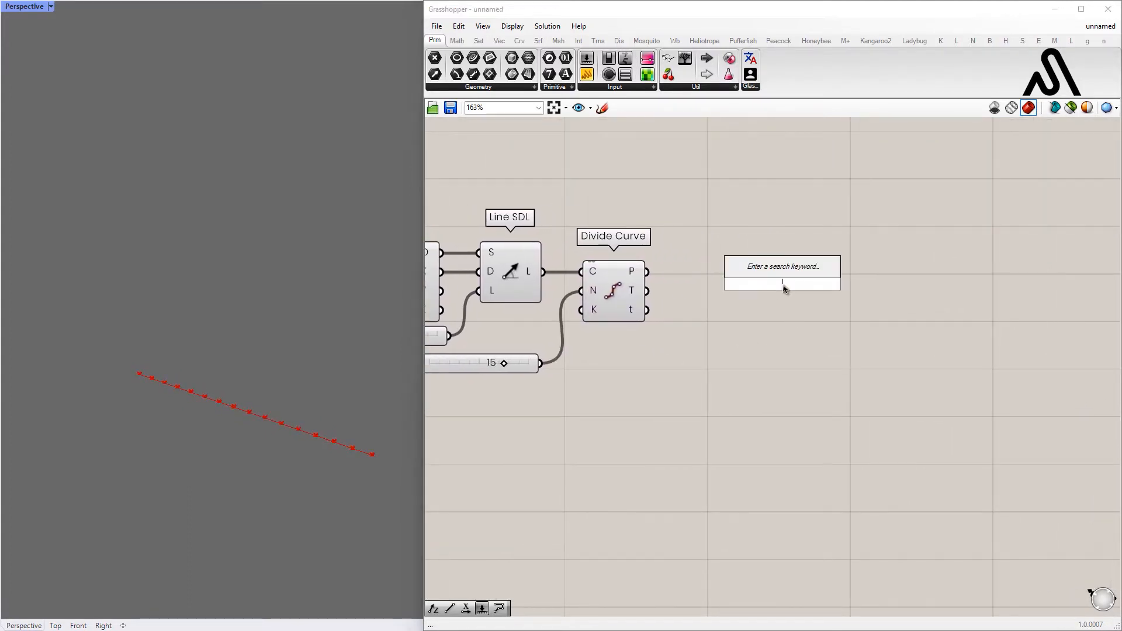
{"action": "type", "text": "move"}
{"action": "key", "text": "Return"}
{"action": "left_click_drag", "start_coordinate": [742, 275], "coordinate": [745, 274]}
{"action": "left_click_drag", "start_coordinate": [789, 292], "coordinate": [974, 290]}
Add a Unit Y vector, wire it to the Move component's translation input, and place both components in line.
{"action": "double_click", "coordinate": [883, 311]}
{"action": "type", "text": "y"}
{"action": "key", "text": "Return"}
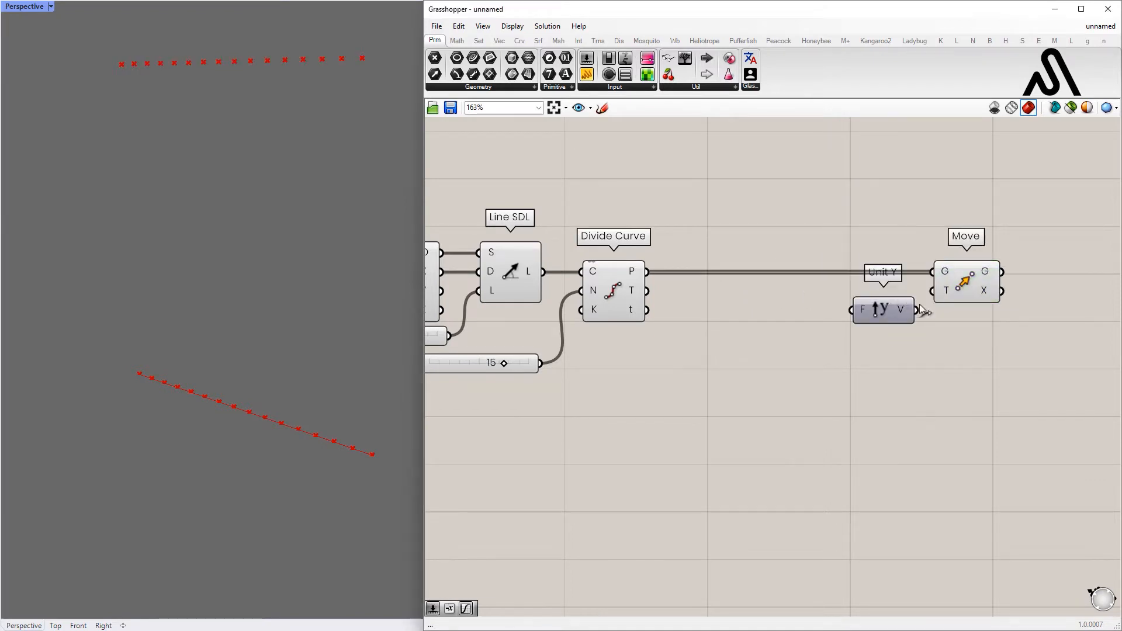
{"action": "left_click_drag", "start_coordinate": [890, 315], "coordinate": [895, 297]}
{"action": "left_click_drag", "start_coordinate": [989, 353], "coordinate": [825, 251]}
{"action": "left_click_drag", "start_coordinate": [967, 286], "coordinate": [994, 287]}
Add a Graph Mapper below the points wire and shift Unit Y and Move away from it to free up space.
{"action": "double_click", "coordinate": [738, 408]}
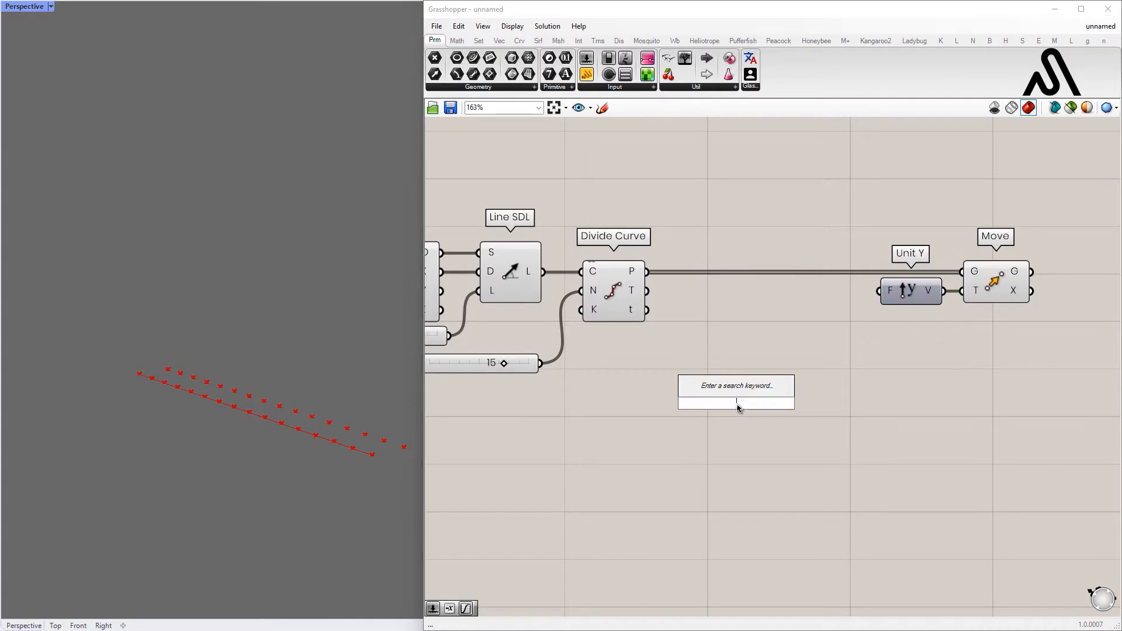
{"action": "type", "text": "graph ma"}
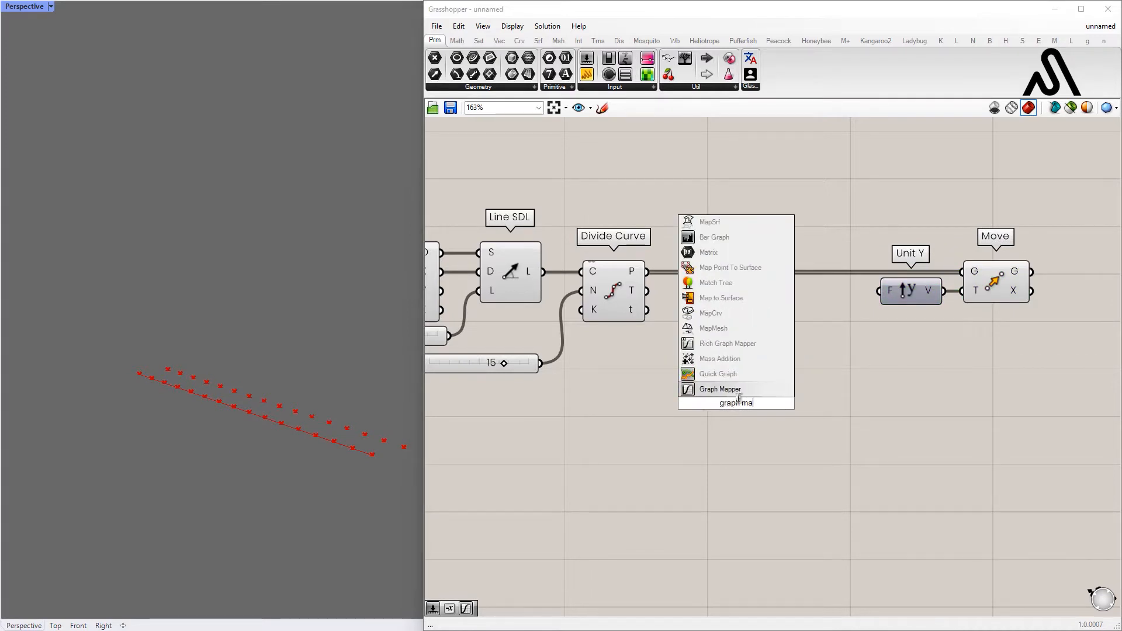
{"action": "left_click", "coordinate": [739, 397]}
{"action": "left_click_drag", "start_coordinate": [756, 369], "coordinate": [802, 389]}
{"action": "left_click_drag", "start_coordinate": [882, 322], "coordinate": [1120, 314], "text": "alt"}
Add a Range component and wire its output into the Graph Mapper.
{"action": "right_click_drag", "start_coordinate": [935, 350], "coordinate": [757, 301]}
{"action": "scroll", "coordinate": [804, 327], "scroll_direction": "down", "scroll_amount": 1}
{"action": "left_click_drag", "start_coordinate": [624, 335], "coordinate": [745, 333]}
{"action": "double_click", "coordinate": [616, 345]}
{"action": "type", "text": "range"}
{"action": "left_click", "coordinate": [633, 331]}
{"action": "left_click_drag", "start_coordinate": [623, 345], "coordinate": [704, 335]}
{"action": "left_click_drag", "start_coordinate": [643, 336], "coordinate": [650, 334]}
Connect the Count slider to the Range's step input and route the wire through a relay.
{"action": "left_click", "coordinate": [525, 321]}
{"action": "left_click_drag", "start_coordinate": [494, 231], "coordinate": [485, 344]}
{"action": "right_click_drag", "start_coordinate": [541, 325], "coordinate": [662, 316]}
{"action": "left_click_drag", "start_coordinate": [519, 294], "coordinate": [755, 333]}
{"action": "double_click", "coordinate": [602, 303]}
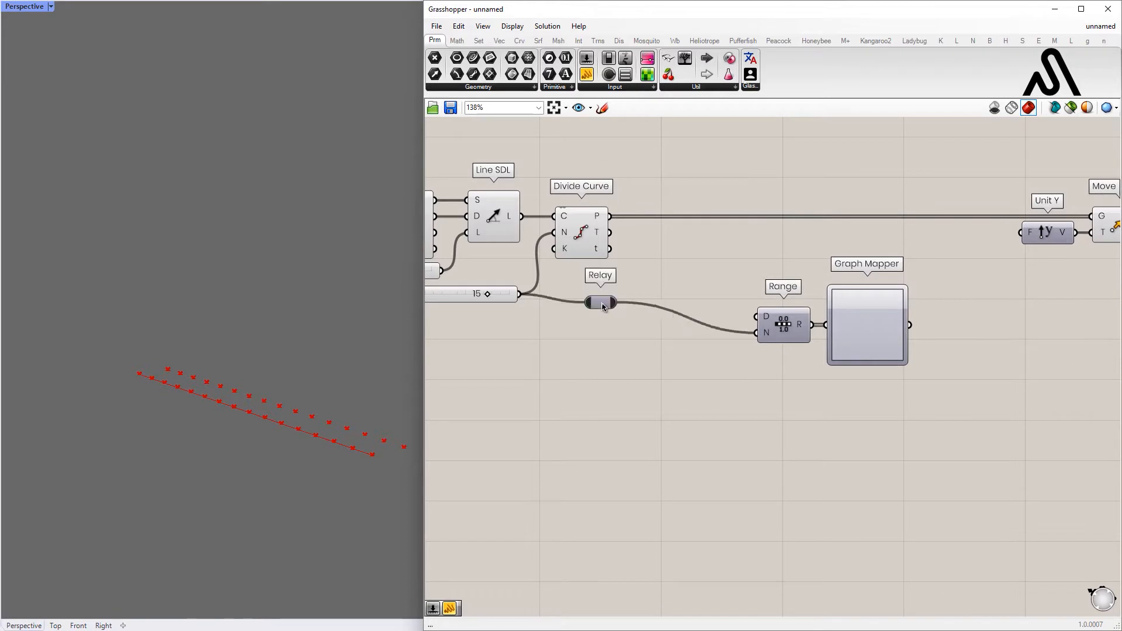
{"action": "left_click_drag", "start_coordinate": [603, 305], "coordinate": [579, 334]}
Supply the Range's domain with a "0 to 1" panel and move the panel, Range and Graph Mapper closer to the relay.
{"action": "double_click", "coordinate": [682, 302]}
{"action": "type", "text": "\" 0 to 1"}
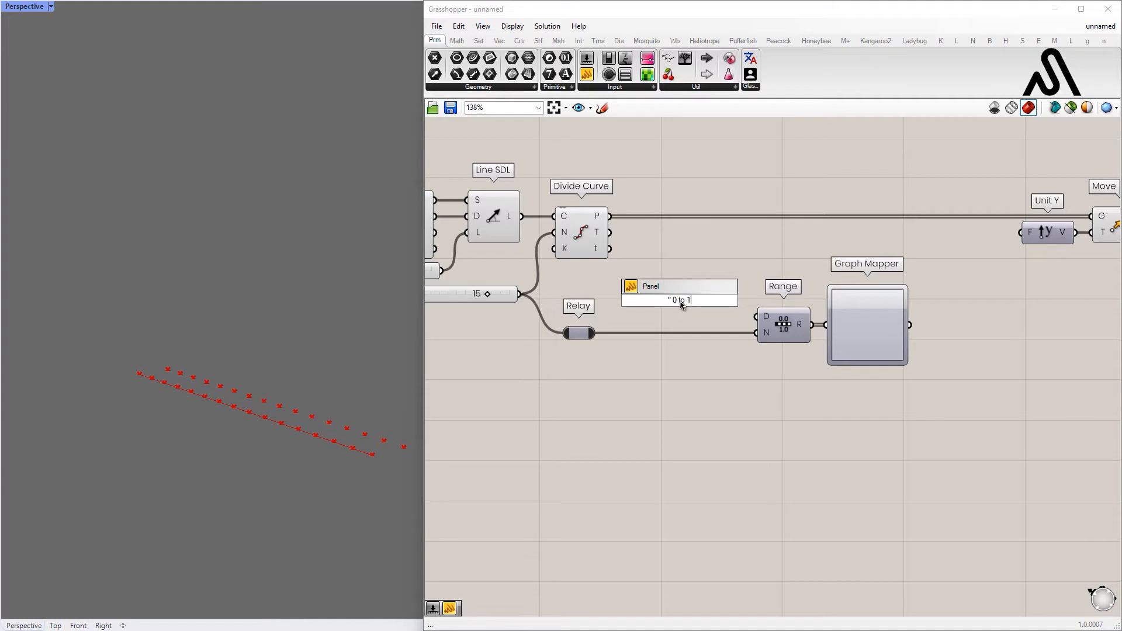
{"action": "key", "text": "Return"}
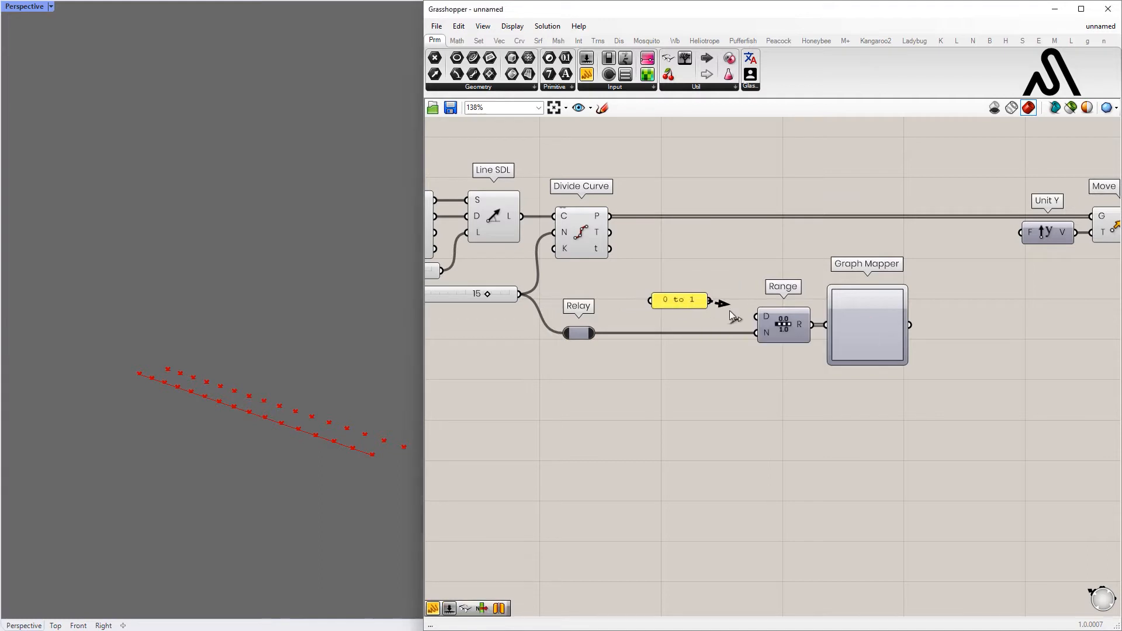
{"action": "left_click_drag", "start_coordinate": [687, 305], "coordinate": [721, 323]}
{"action": "left_click_drag", "start_coordinate": [916, 423], "coordinate": [717, 300]}
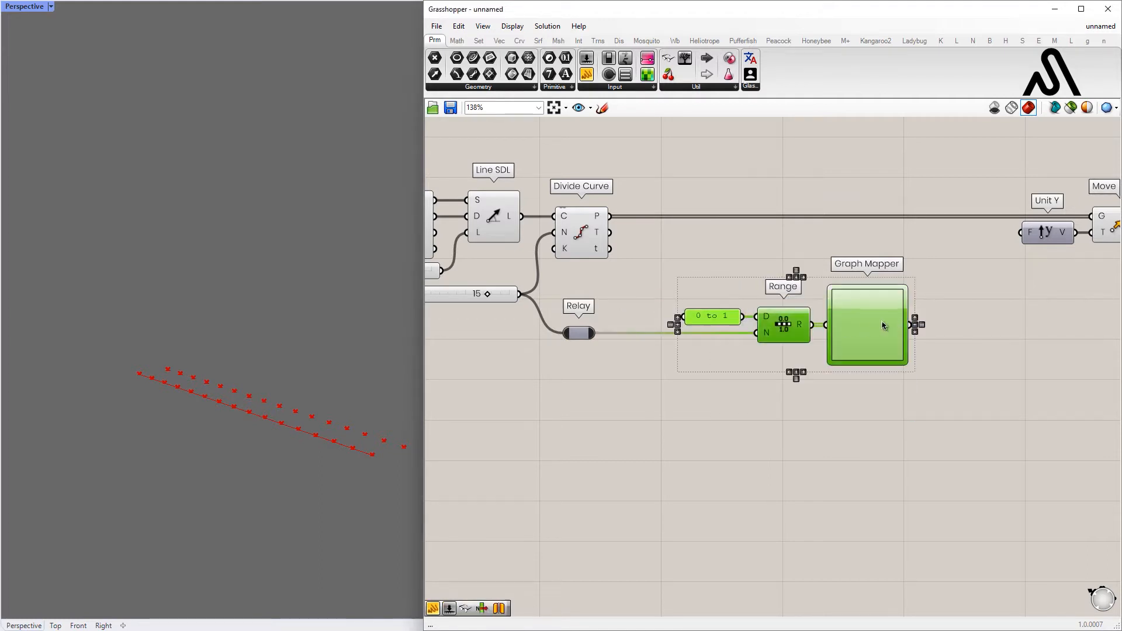
{"action": "left_click_drag", "start_coordinate": [880, 326], "coordinate": [814, 325]}
{"action": "left_click", "coordinate": [893, 309]}
Add a Remap Numbers component, feed the Graph Mapper output into its value input, and make room before Unit Y.
{"action": "right_click_drag", "start_coordinate": [898, 304], "coordinate": [710, 309]}
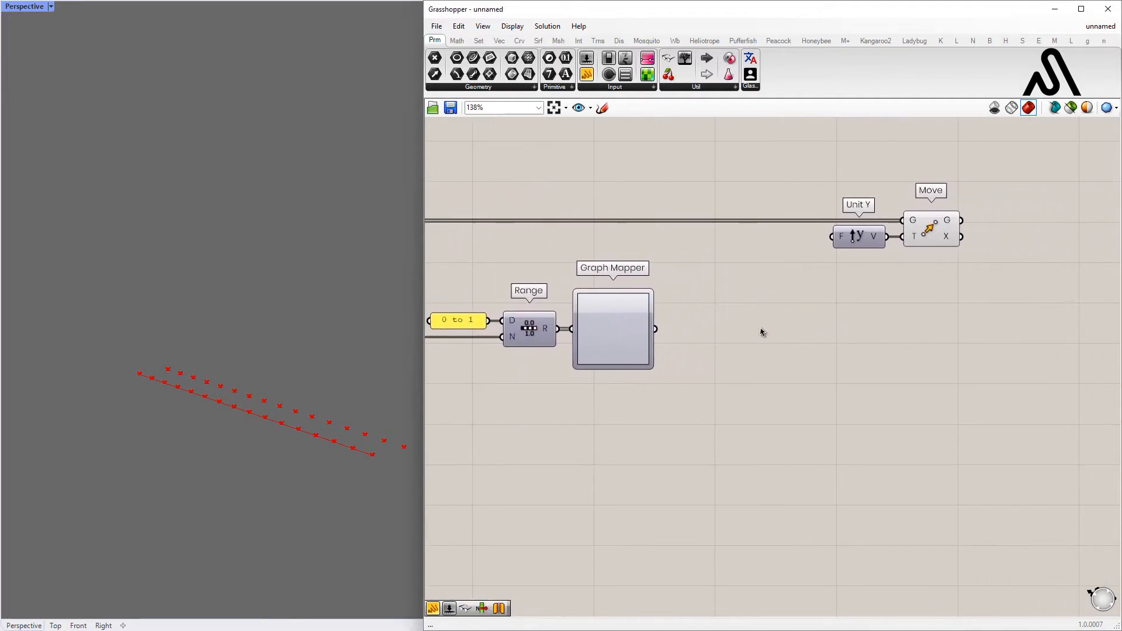
{"action": "double_click", "coordinate": [762, 328]}
{"action": "type", "text": "remap"}
{"action": "key", "text": "Return"}
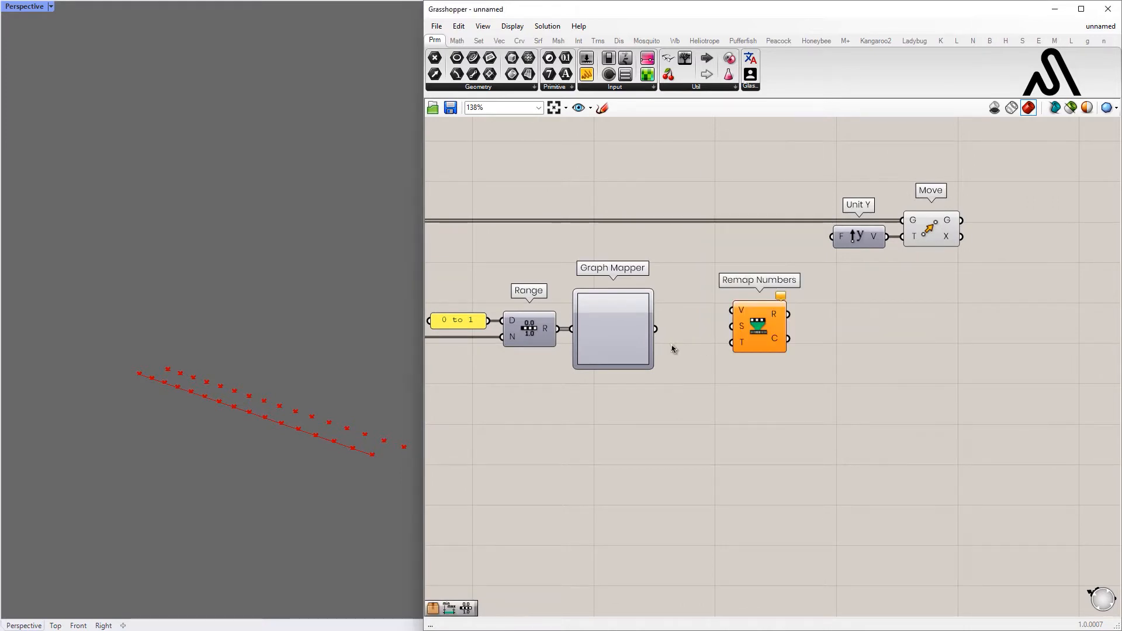
{"action": "left_click_drag", "start_coordinate": [729, 309], "coordinate": [731, 310]}
{"action": "left_click_drag", "start_coordinate": [759, 327], "coordinate": [779, 345]}
{"action": "left_click", "coordinate": [826, 280]}
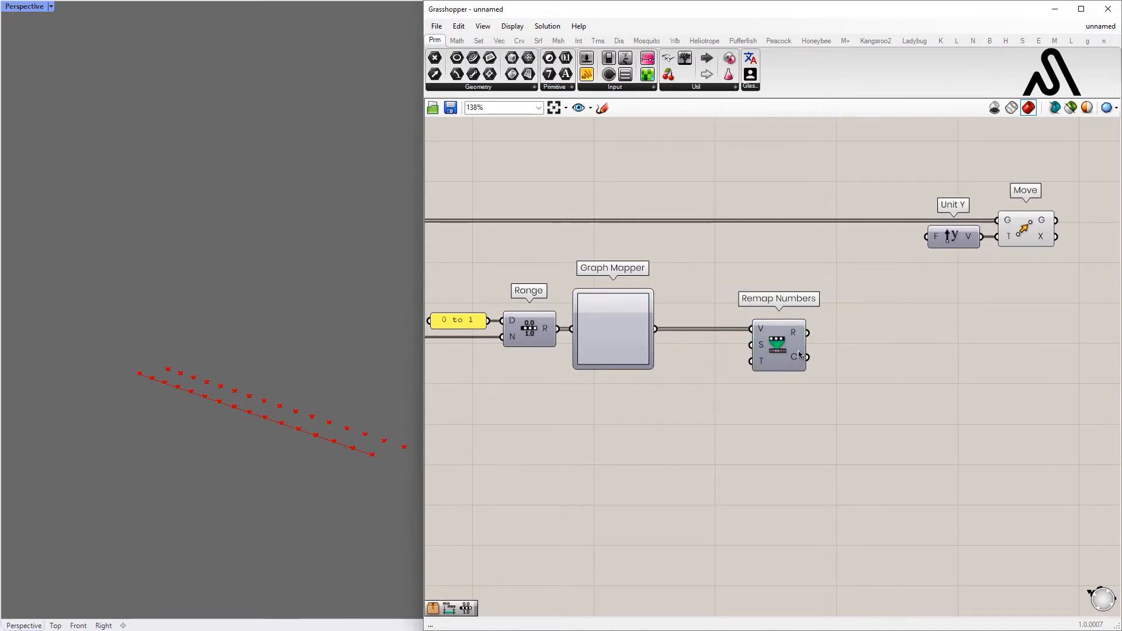
Insert a Bounds component between the Graph Mapper and the source domain input of Remap Numbers.
{"action": "left_click_drag", "start_coordinate": [799, 354], "coordinate": [863, 353]}
{"action": "double_click", "coordinate": [732, 364]}
{"action": "type", "text": "bounds"}
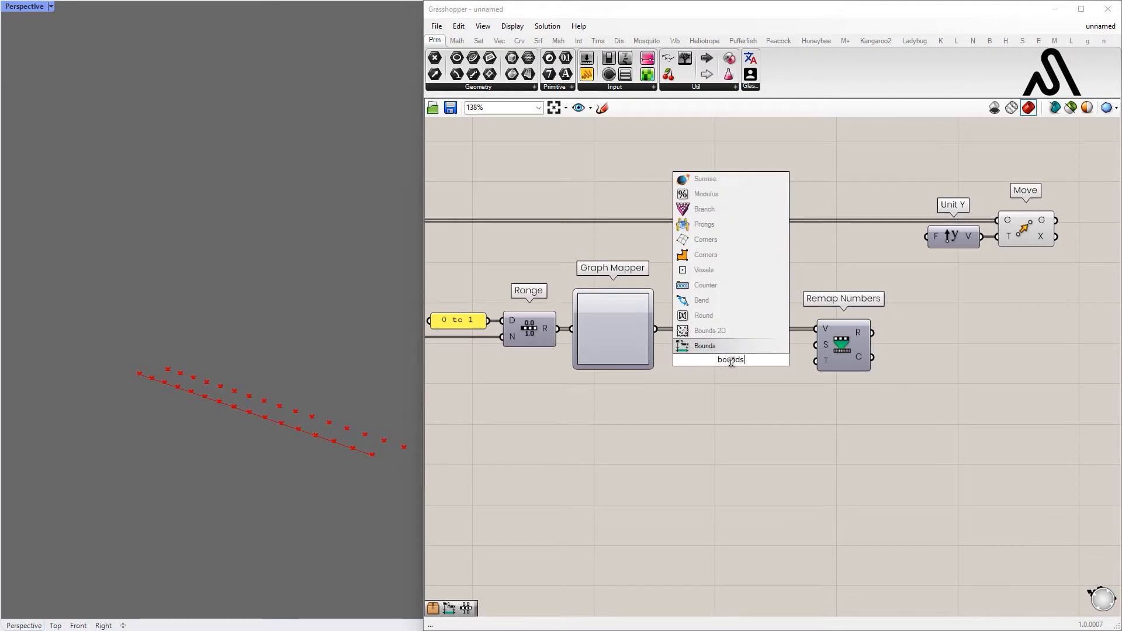
{"action": "key", "text": "Return"}
{"action": "left_click_drag", "start_coordinate": [730, 356], "coordinate": [688, 342]}
{"action": "left_click_drag", "start_coordinate": [844, 338], "coordinate": [772, 338]}
Add a Construct Domain component and wire it to the target input of Remap Numbers.
{"action": "double_click", "coordinate": [664, 424]}
{"action": "type", "text": "c"}
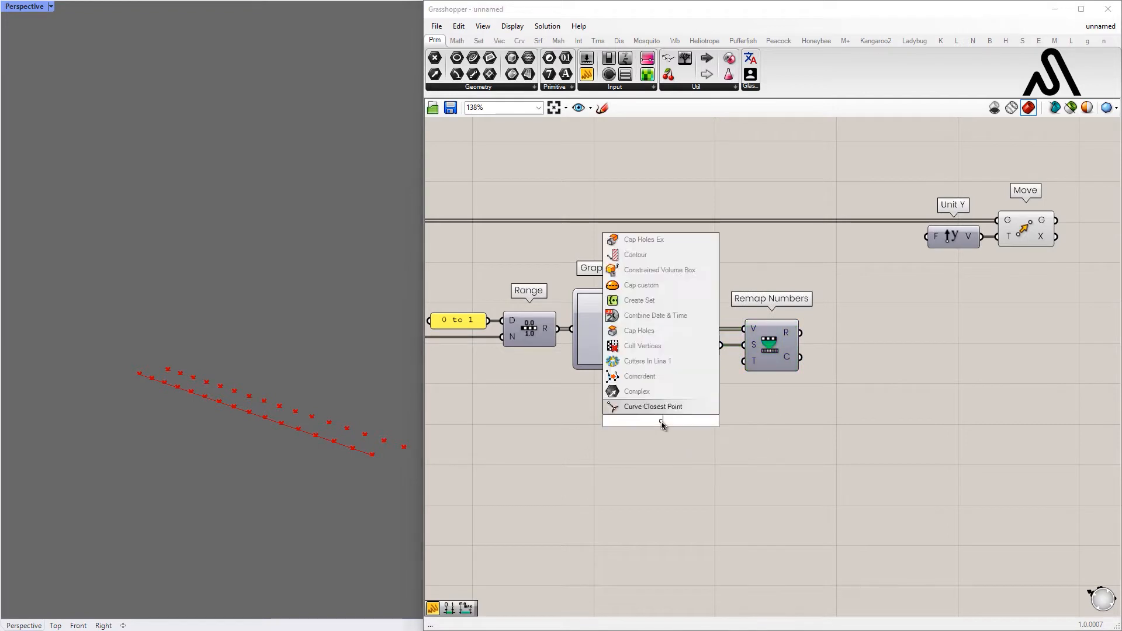
{"action": "type", "text": "onstruct domain"}
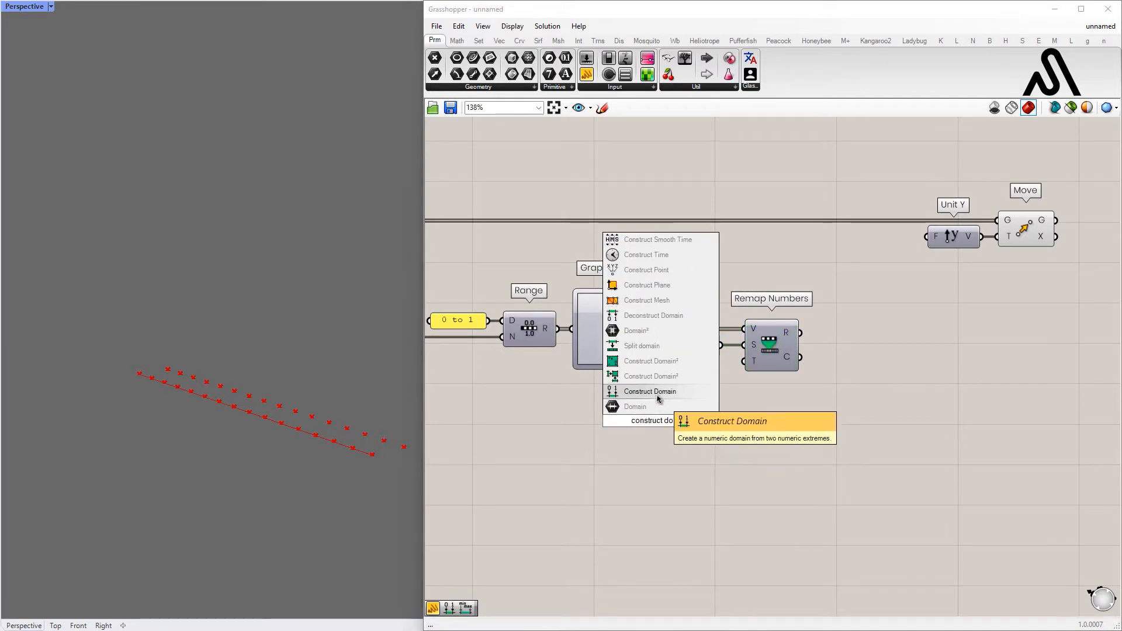
{"action": "key", "text": "Return"}
{"action": "left_click_drag", "start_coordinate": [741, 367], "coordinate": [744, 361]}
{"action": "left_click_drag", "start_coordinate": [677, 420], "coordinate": [675, 420]}
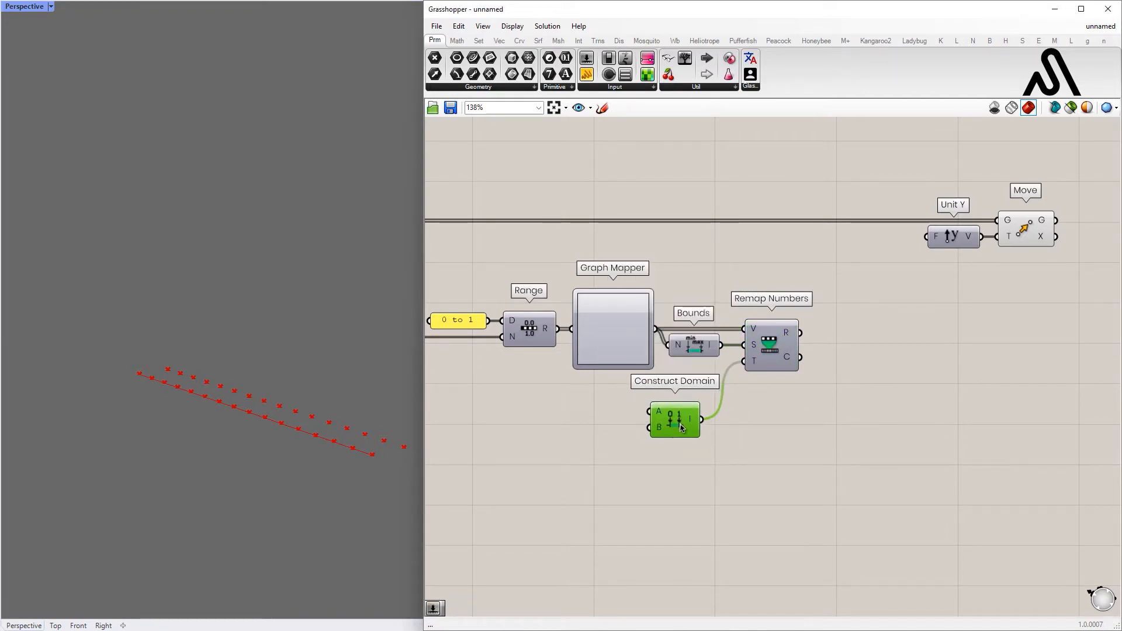
Create a 10.0 number slider, duplicate it, and wire the two sliders to Construct Domain's start and end inputs.
{"action": "double_click", "coordinate": [571, 430]}
{"action": "type", "text": "0"}
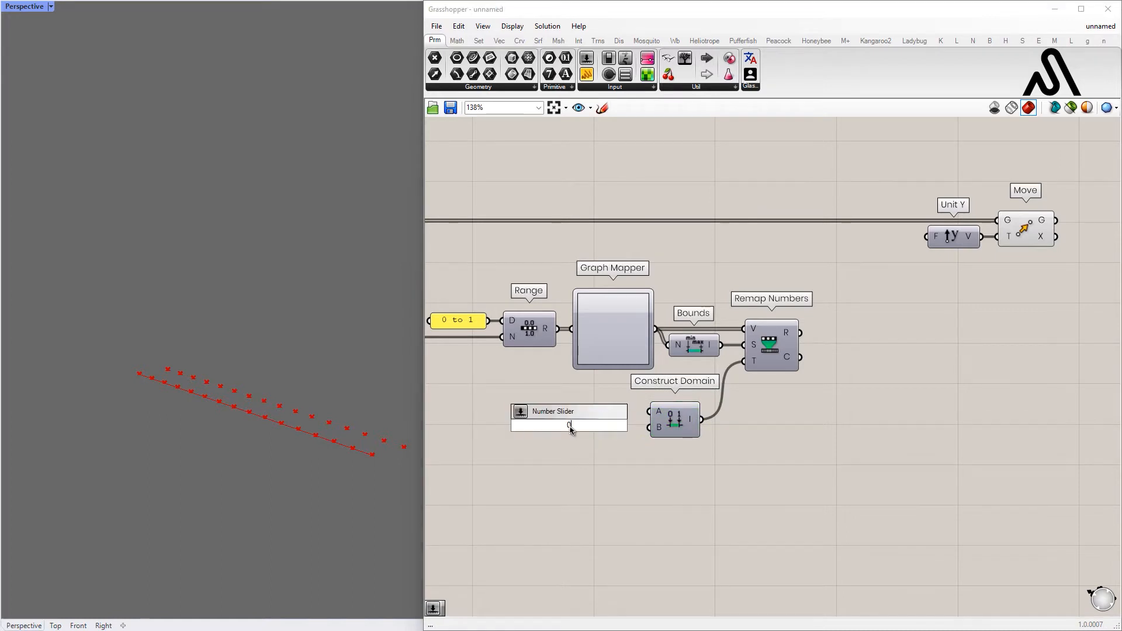
{"action": "key", "text": "BackSpace"}
{"action": "type", "text": "10"}
{"action": "key", "text": "Return"}
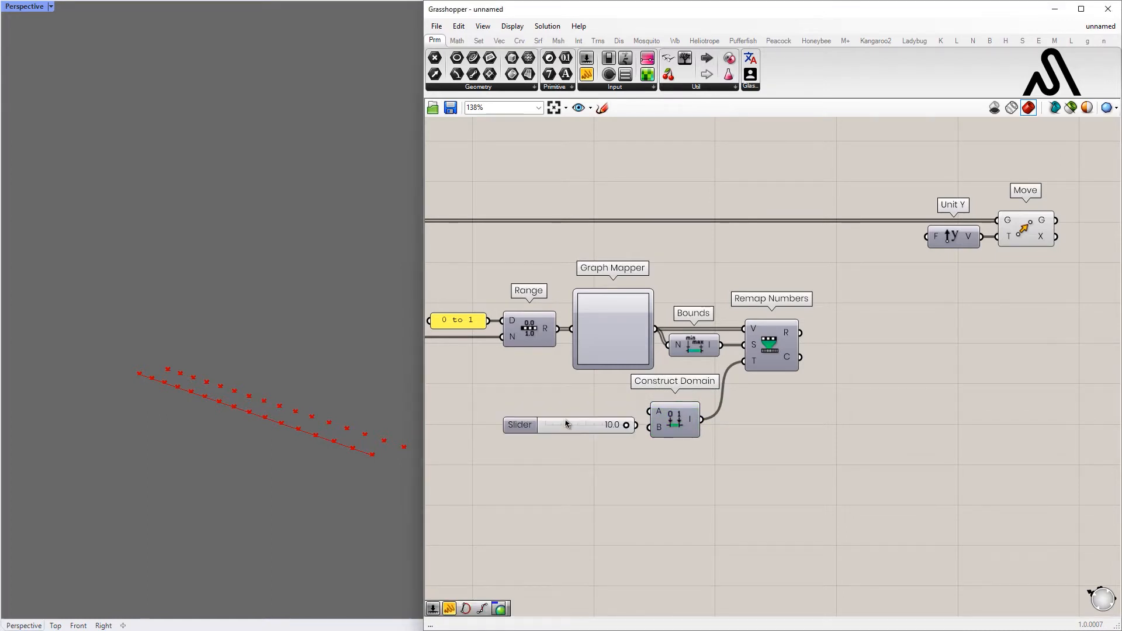
{"action": "left_click_drag", "start_coordinate": [647, 412], "coordinate": [648, 413]}
{"action": "left_click_drag", "start_coordinate": [547, 422], "coordinate": [603, 440]}
{"action": "left_click_drag", "start_coordinate": [640, 436], "coordinate": [650, 429]}
{"action": "left_click_drag", "start_coordinate": [611, 439], "coordinate": [611, 431]}
Align the two domain sliders and set Domain start to 0.9 and Domain end to 6.1.
{"action": "left_click_drag", "start_coordinate": [575, 471], "coordinate": [536, 403]}
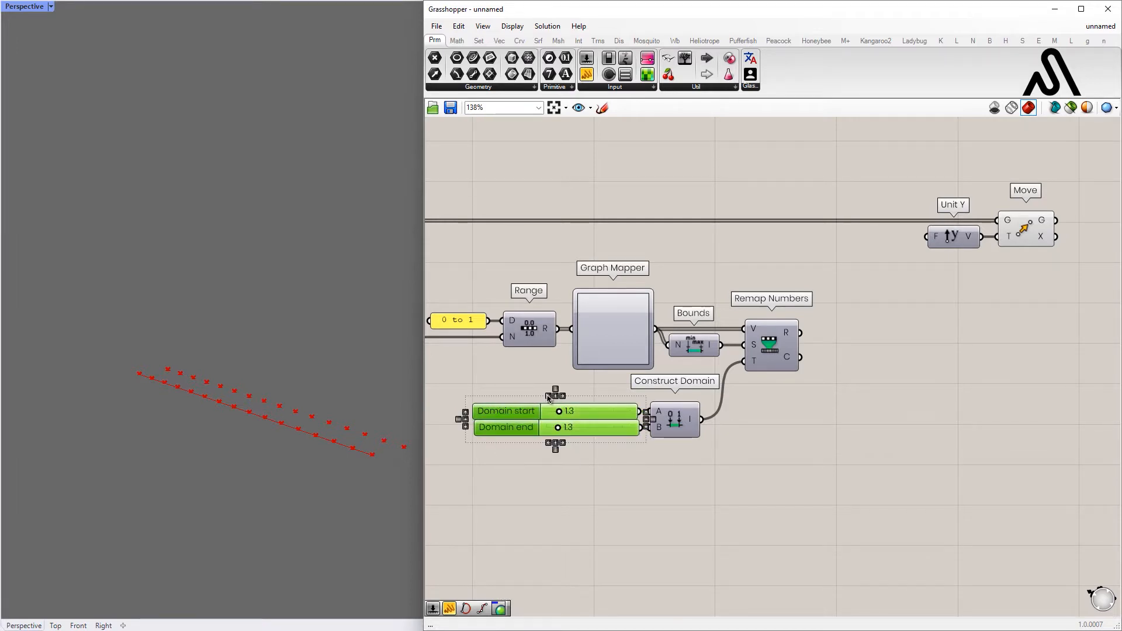
{"action": "left_click", "coordinate": [547, 396]}
{"action": "left_click", "coordinate": [552, 388]}
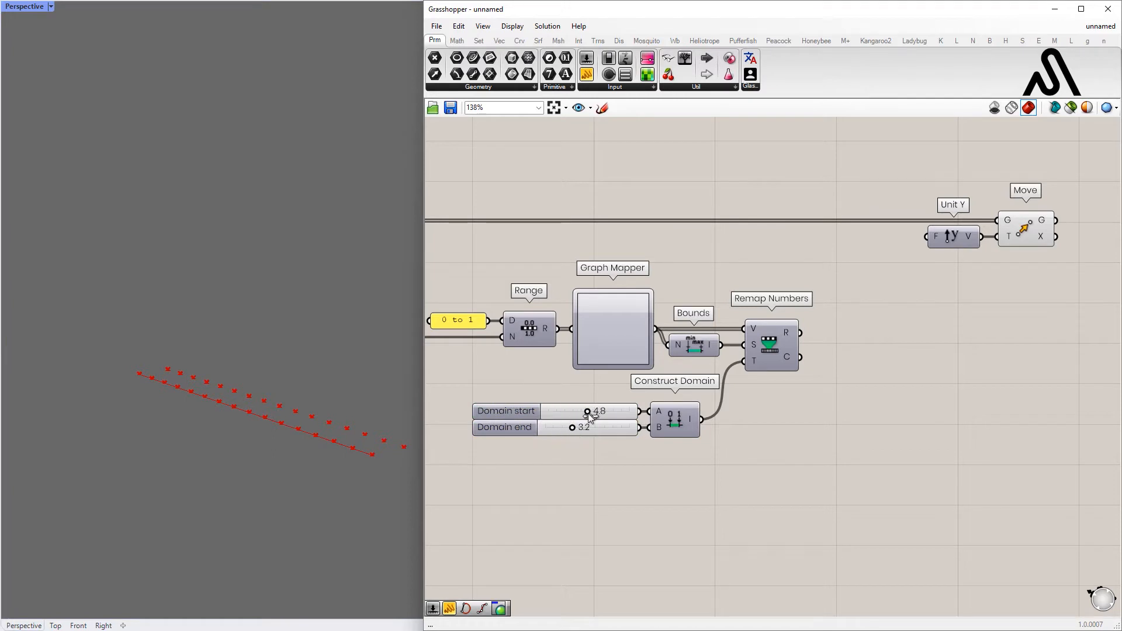
{"action": "left_click_drag", "start_coordinate": [562, 415], "coordinate": [568, 415]}
{"action": "left_click_drag", "start_coordinate": [534, 466], "coordinate": [494, 411]}
{"action": "left_click", "coordinate": [518, 377]}
{"action": "left_click_drag", "start_coordinate": [529, 459], "coordinate": [508, 403]}
{"action": "left_click", "coordinate": [551, 396]}
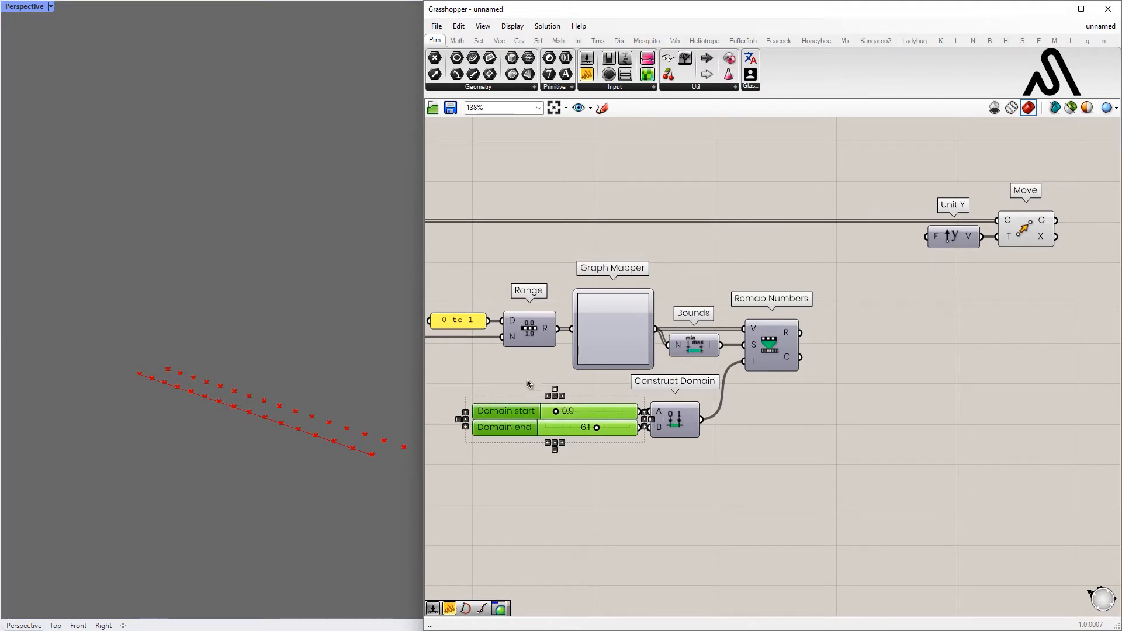
{"action": "left_click", "coordinate": [514, 376]}
Drive Unit Y's factor with the remapped values and reposition Unit Y and Move beside Remap Numbers.
{"action": "left_click_drag", "start_coordinate": [1050, 309], "coordinate": [944, 218]}
{"action": "left_click_drag", "start_coordinate": [1020, 229], "coordinate": [952, 229]}
{"action": "left_click", "coordinate": [896, 324]}
{"action": "left_click_drag", "start_coordinate": [879, 239], "coordinate": [855, 292]}
{"action": "left_click_drag", "start_coordinate": [956, 232], "coordinate": [949, 231]}
{"action": "left_click", "coordinate": [824, 405]}
Set the Graph Mapper's graph type to Parabola and lower its vertex to the base of the graph.
{"action": "right_click_drag", "start_coordinate": [255, 401], "coordinate": [209, 397]}
{"action": "left_click", "coordinate": [602, 351]}
{"action": "right_click", "coordinate": [608, 329]}
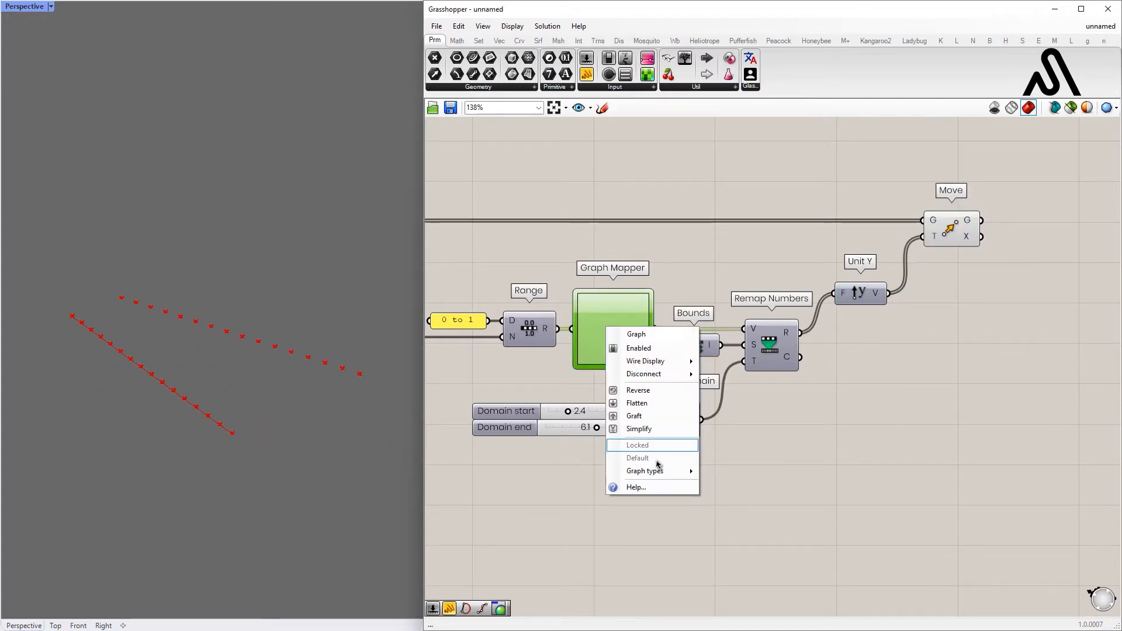
{"action": "mouse_move", "coordinate": [661, 471]}
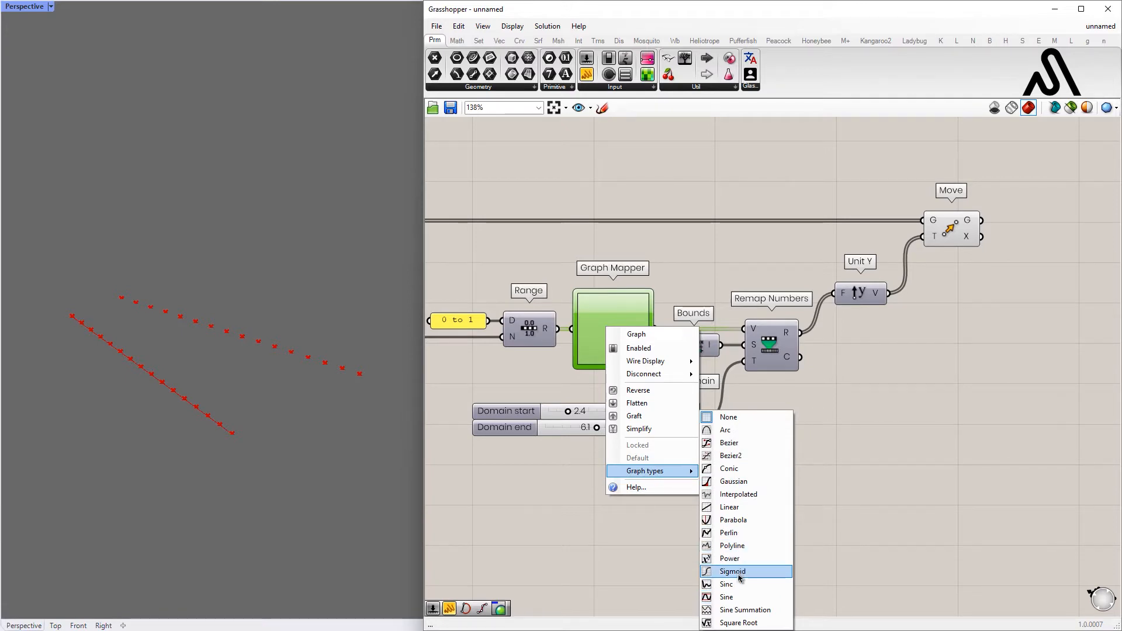
{"action": "left_click", "coordinate": [737, 520]}
{"action": "left_click_drag", "start_coordinate": [612, 365], "coordinate": [610, 366]}
{"action": "right_click_drag", "start_coordinate": [167, 355], "coordinate": [244, 405]}
Set Domain start to 2.0 and Domain end to 4.0.
{"action": "scroll", "coordinate": [573, 413], "scroll_direction": "up", "scroll_amount": 4}
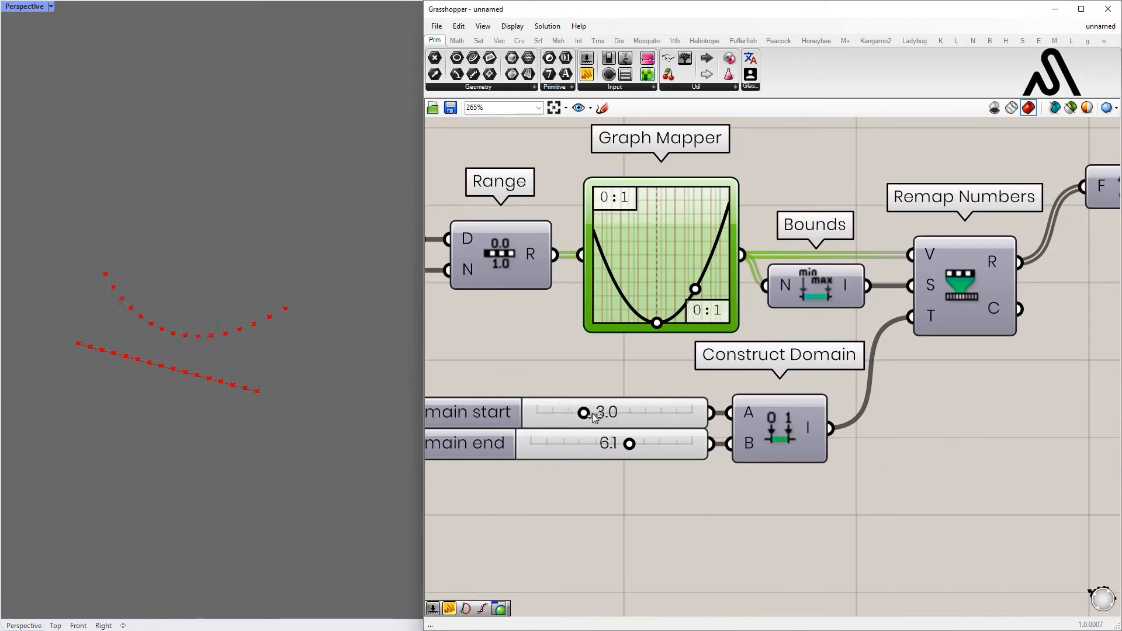
{"action": "left_click_drag", "start_coordinate": [577, 417], "coordinate": [569, 419]}
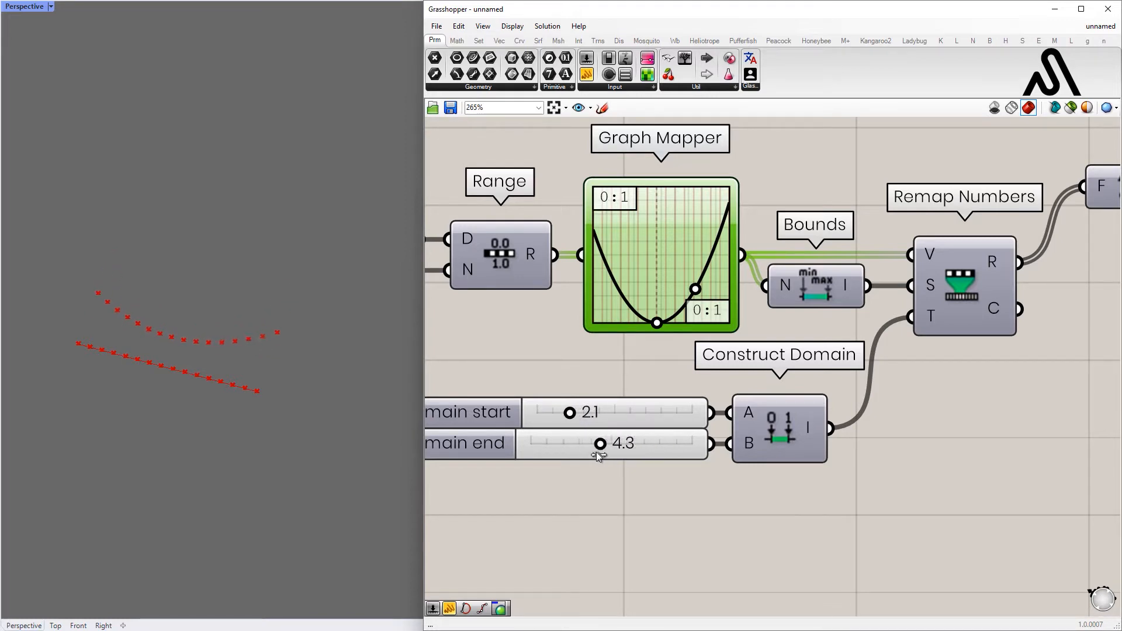
{"action": "left_click_drag", "start_coordinate": [597, 454], "coordinate": [595, 455]}
{"action": "left_click_drag", "start_coordinate": [569, 413], "coordinate": [568, 416]}
Fine-tune the parabola in the Graph Mapper by repositioning its vertex and curvature handles.
{"action": "mouse_move", "coordinate": [655, 326]}
{"action": "left_mouse_down"}
{"action": "mouse_move", "coordinate": [599, 325]}
{"action": "mouse_move", "coordinate": [638, 325]}
{"action": "mouse_move", "coordinate": [658, 341]}
{"action": "left_mouse_up"}
{"action": "left_click_drag", "start_coordinate": [696, 296], "coordinate": [699, 284]}
{"action": "left_click_drag", "start_coordinate": [656, 325], "coordinate": [656, 327]}
Add a Line SDL component after Move and use the moved points as its start input.
{"action": "scroll", "coordinate": [692, 360], "scroll_direction": "down", "scroll_amount": 4}
{"action": "right_click_drag", "start_coordinate": [928, 327], "coordinate": [739, 326]}
{"action": "right_click_drag", "start_coordinate": [852, 284], "coordinate": [619, 360]}
{"action": "double_click", "coordinate": [773, 281]}
{"action": "type", "text": "line sdl"}
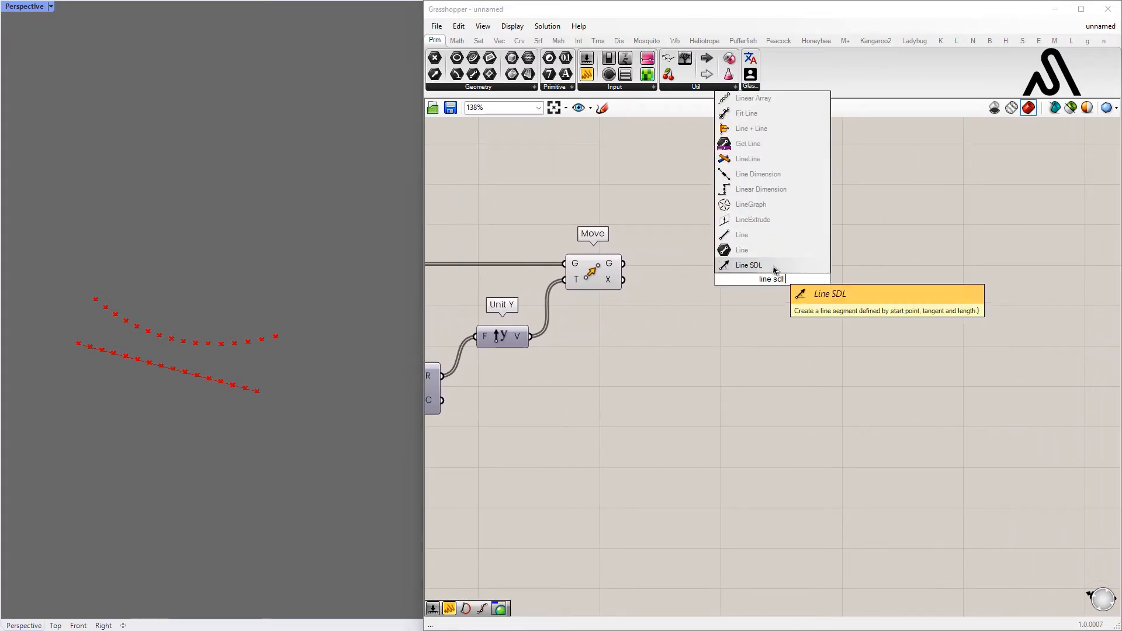
{"action": "left_click", "coordinate": [775, 270]}
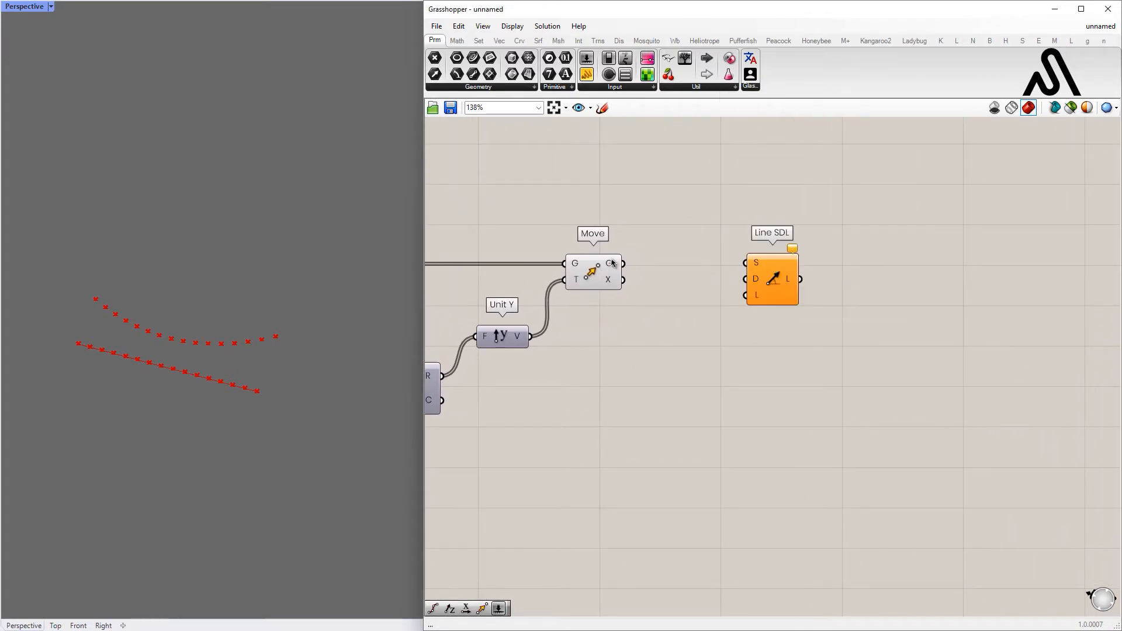
{"action": "left_click_drag", "start_coordinate": [747, 266], "coordinate": [747, 266]}
{"action": "left_click_drag", "start_coordinate": [766, 268], "coordinate": [751, 269]}
Add a Unit Z vector and wire it to the Line SDL's direction input.
{"action": "double_click", "coordinate": [689, 283]}
{"action": "type", "text": "z"}
{"action": "left_click", "coordinate": [669, 267]}
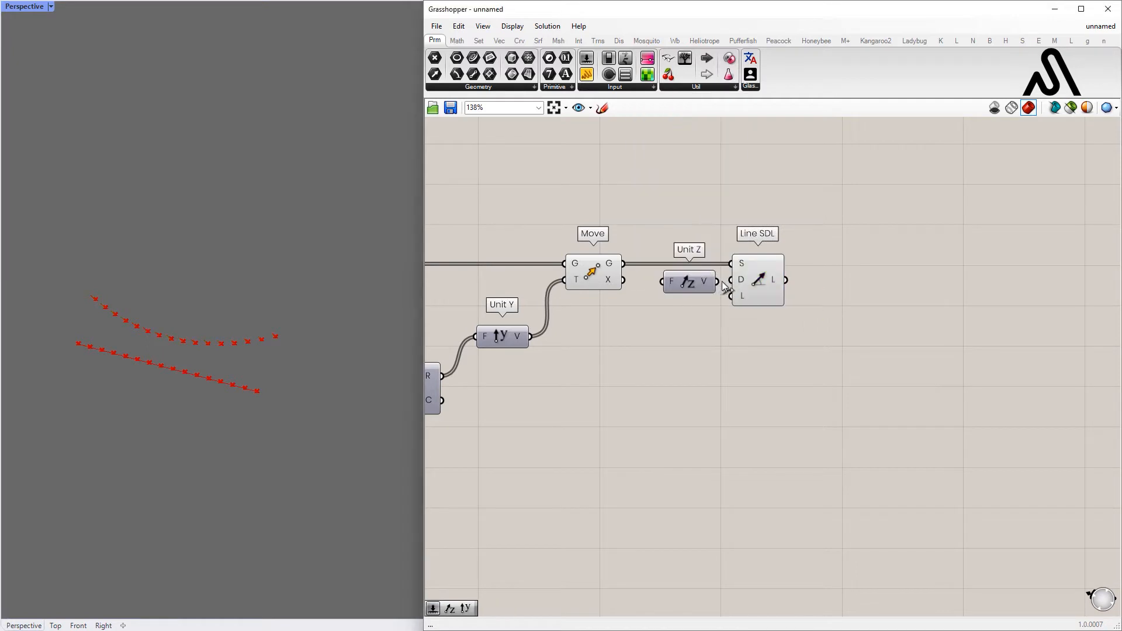
{"action": "left_click_drag", "start_coordinate": [688, 282], "coordinate": [689, 281]}
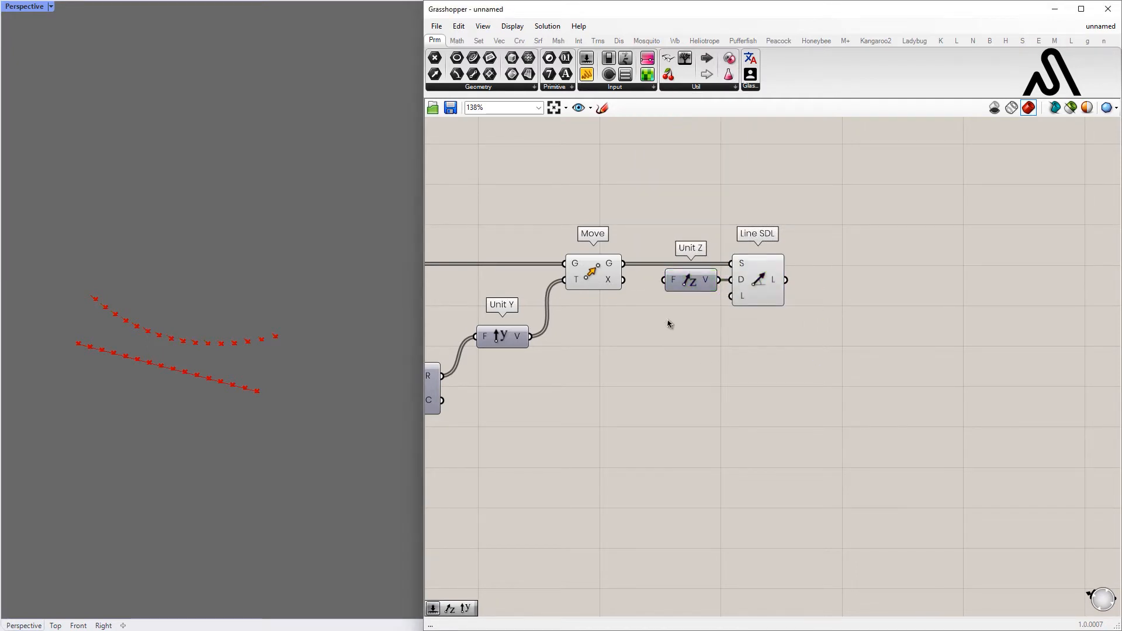
Duplicate the Range, Graph Mapper, Bounds, Construct Domain and Remap Numbers group with its panel and sliders below Line SDL.
{"action": "scroll", "coordinate": [923, 311], "scroll_direction": "down", "scroll_amount": 5}
{"action": "left_click_drag", "start_coordinate": [675, 446], "coordinate": [517, 311]}
{"action": "left_click_drag", "start_coordinate": [677, 329], "coordinate": [929, 314], "text": "alt"}
{"action": "scroll", "coordinate": [937, 304], "scroll_direction": "up", "scroll_amount": 4}
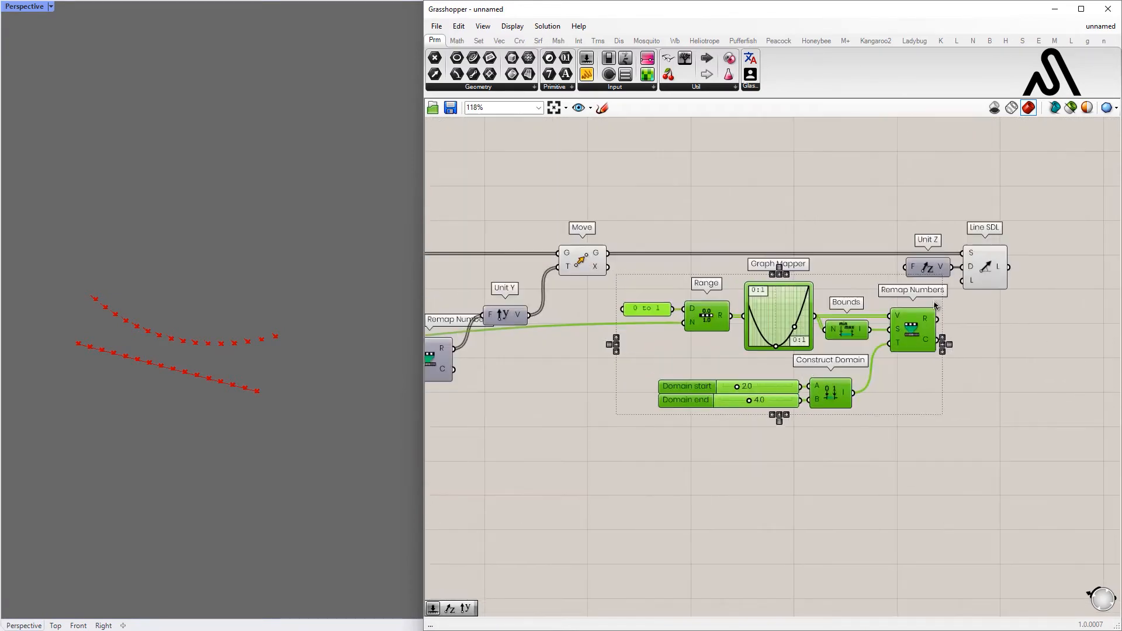
{"action": "scroll", "coordinate": [935, 305], "scroll_direction": "up", "scroll_amount": 2}
{"action": "scroll", "coordinate": [563, 369], "scroll_direction": "down", "scroll_amount": 3}
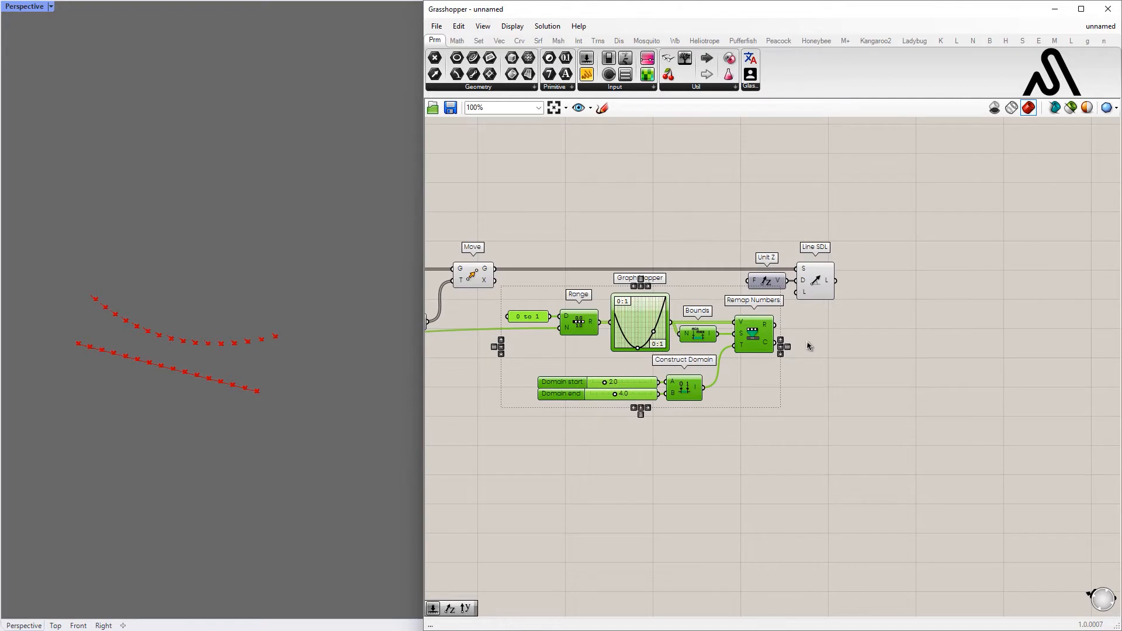
Shift the duplicated group together with Unit Z and Line SDL farther from the Move component.
{"action": "left_click_drag", "start_coordinate": [903, 483], "coordinate": [528, 244]}
{"action": "key", "text": "shift+Right"}
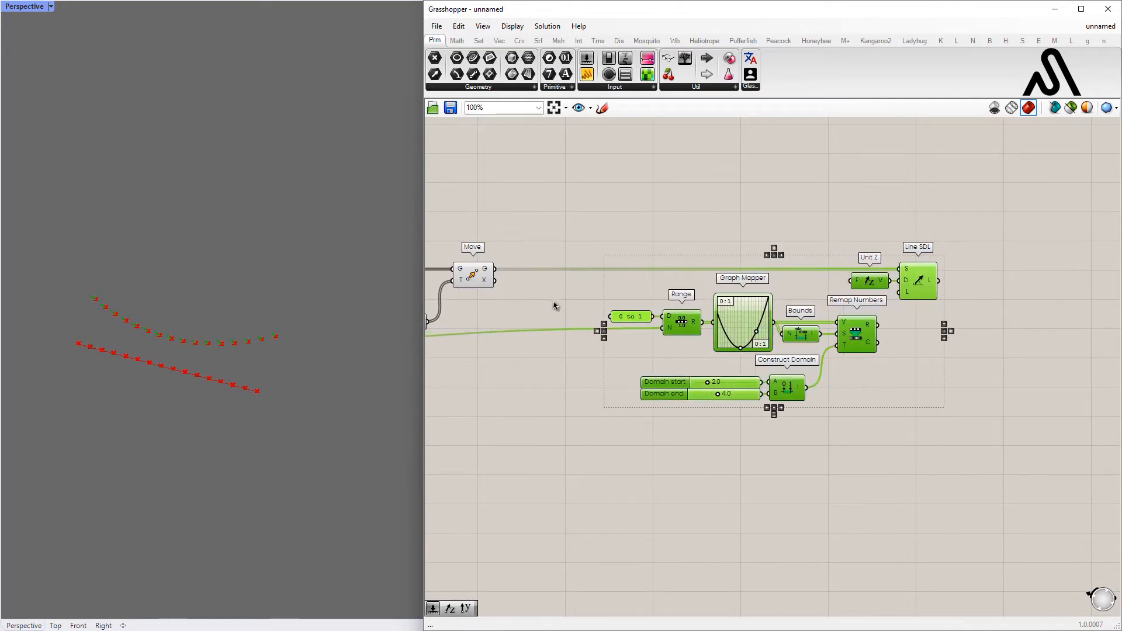
{"action": "left_click", "coordinate": [515, 308]}
Add a List Length component fed by Move's X output and place it before the duplicated Range.
{"action": "scroll", "coordinate": [515, 308], "scroll_direction": "up", "scroll_amount": 2}
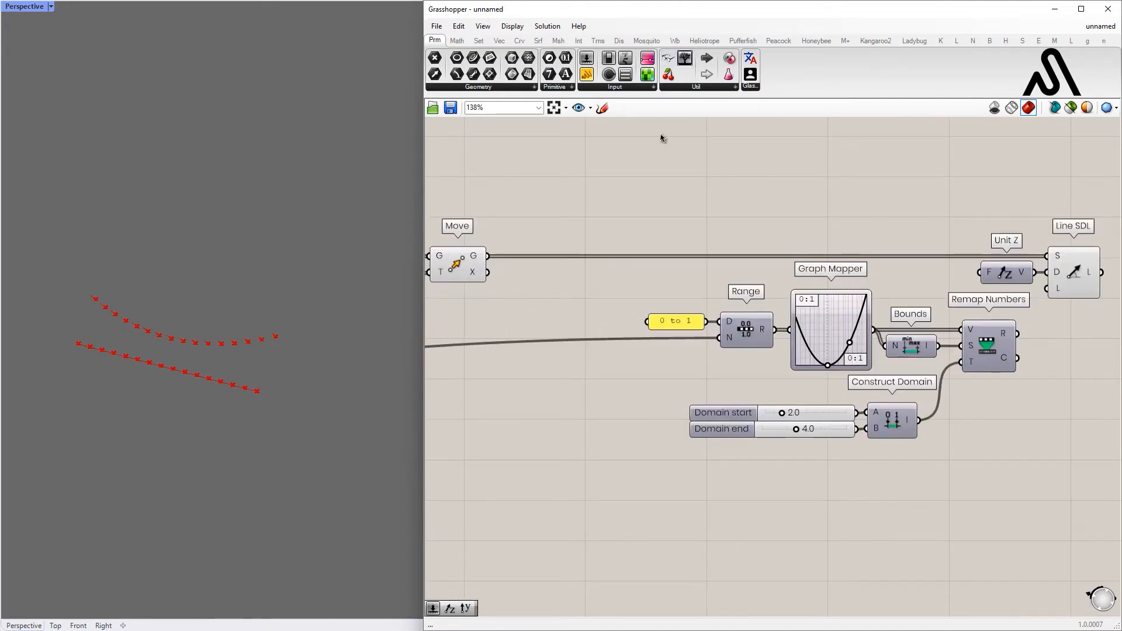
{"action": "double_click", "coordinate": [512, 329]}
{"action": "type", "text": "list lengt"}
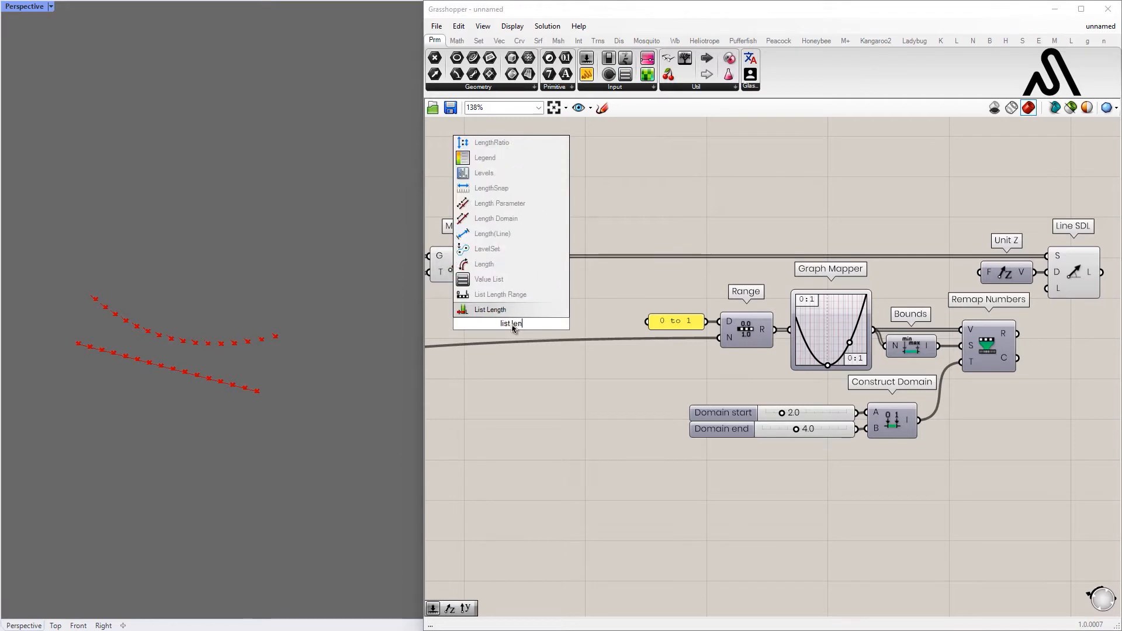
{"action": "key", "text": "Return"}
{"action": "left_click_drag", "start_coordinate": [491, 320], "coordinate": [489, 322]}
{"action": "left_click_drag", "start_coordinate": [518, 322], "coordinate": [551, 347]}
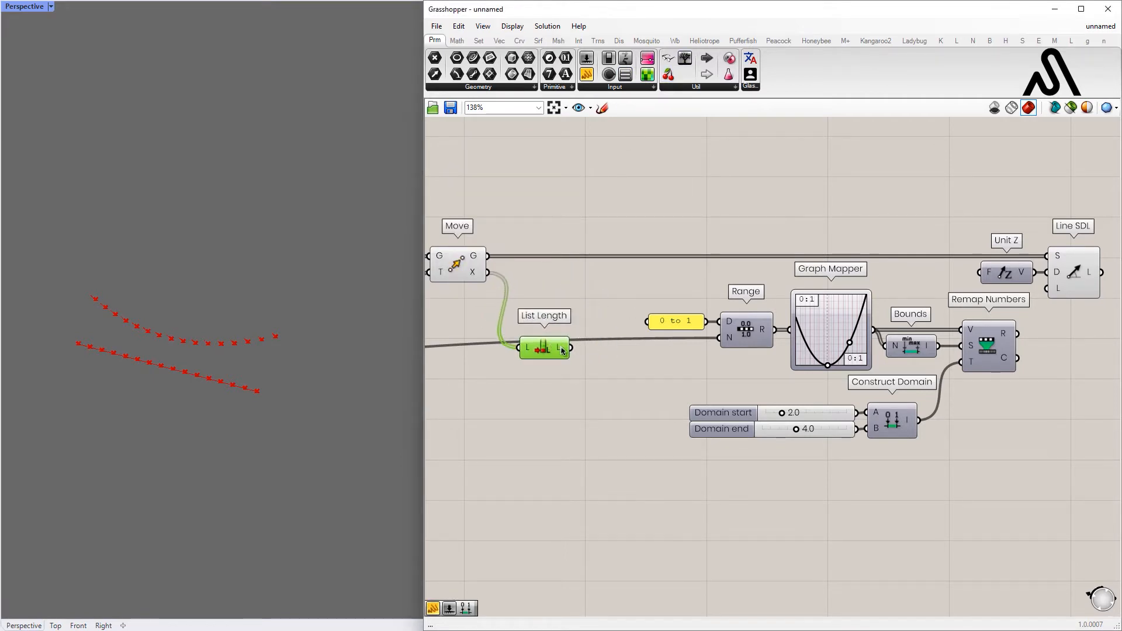
Feed List Length's output into the duplicated Range's N input and move the duplicated group closer to Move and List Length.
{"action": "mouse_move", "coordinate": [561, 351]}
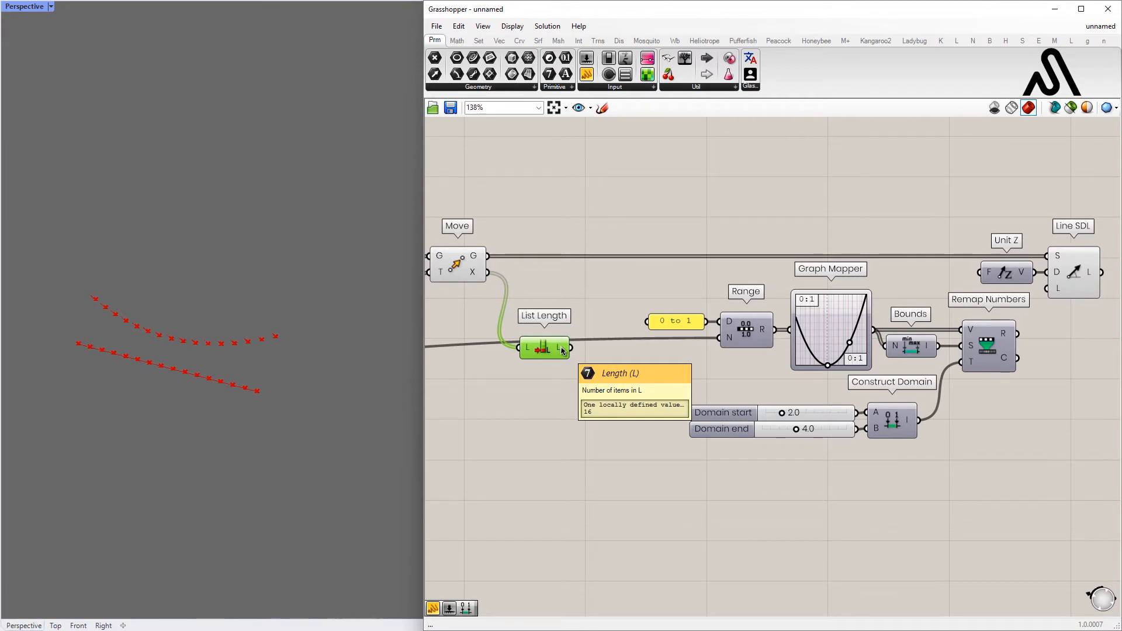
{"action": "mouse_move", "coordinate": [477, 261]}
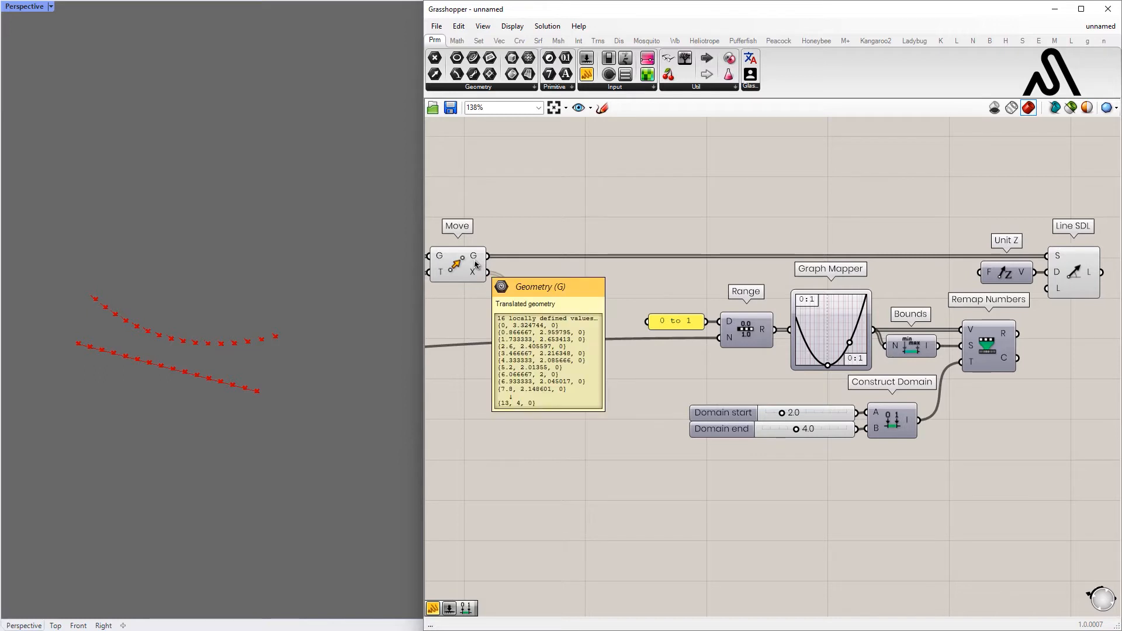
{"action": "left_click_drag", "start_coordinate": [727, 340], "coordinate": [727, 339]}
{"action": "left_click_drag", "start_coordinate": [542, 350], "coordinate": [544, 339]}
{"action": "scroll", "coordinate": [505, 334], "scroll_direction": "down", "scroll_amount": 2}
{"action": "left_click_drag", "start_coordinate": [828, 454], "coordinate": [637, 322]}
{"action": "left_click_drag", "start_coordinate": [896, 489], "coordinate": [605, 333]}
{"action": "left_click_drag", "start_coordinate": [737, 323], "coordinate": [685, 323]}
{"action": "left_click", "coordinate": [591, 360]}
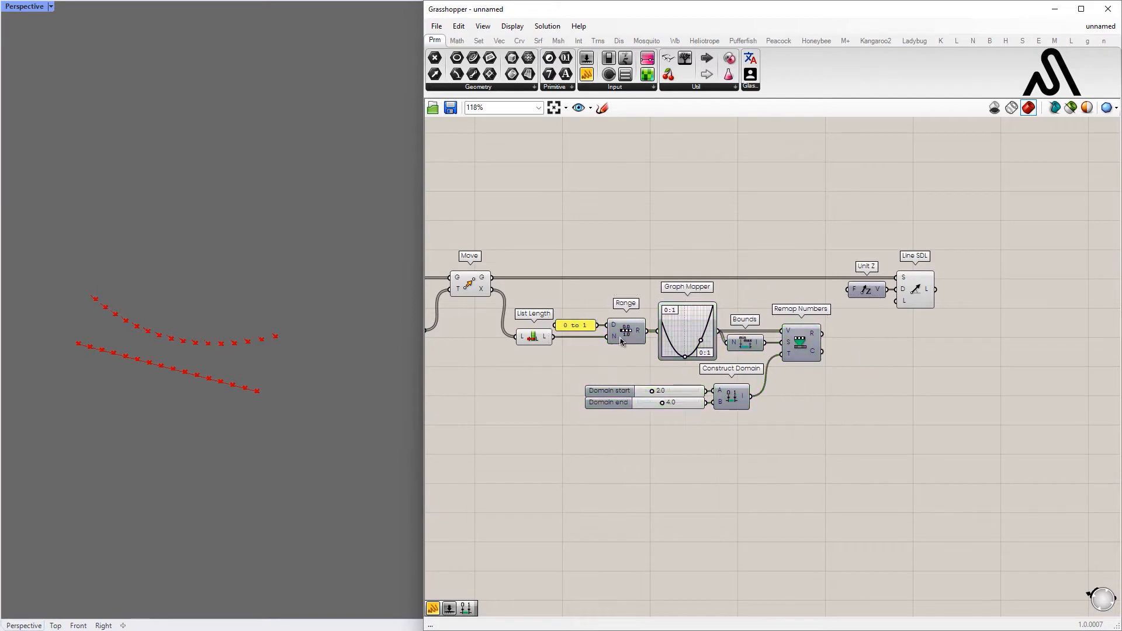
Apply an expression based on x to the duplicated Range's N input.
{"action": "scroll", "coordinate": [620, 338], "scroll_direction": "up", "scroll_amount": 3}
{"action": "right_click", "coordinate": [608, 337]}
{"action": "mouse_move", "coordinate": [643, 451]}
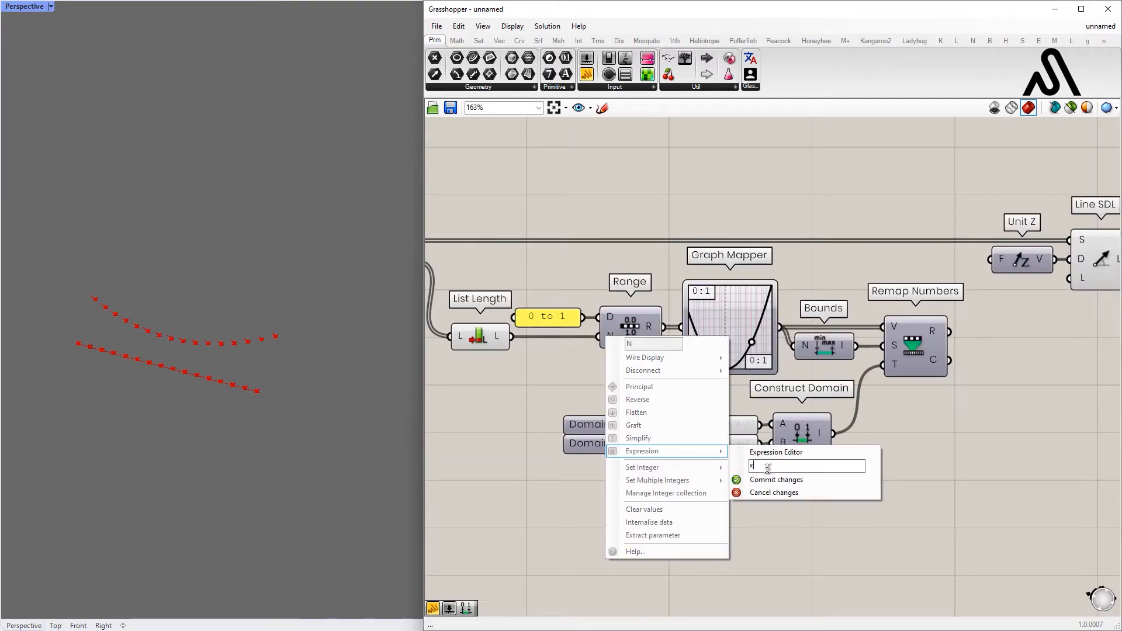
{"action": "left_click", "coordinate": [811, 481]}
{"action": "scroll", "coordinate": [635, 352], "scroll_direction": "down", "scroll_amount": 2}
{"action": "left_click_drag", "start_coordinate": [629, 342], "coordinate": [635, 341]}
{"action": "left_click", "coordinate": [639, 357]}
Try driving Unit Z's factor with the duplicated Remap Numbers' R output and raise Domain end to 8.1.
{"action": "right_click_drag", "start_coordinate": [902, 380], "coordinate": [817, 408]}
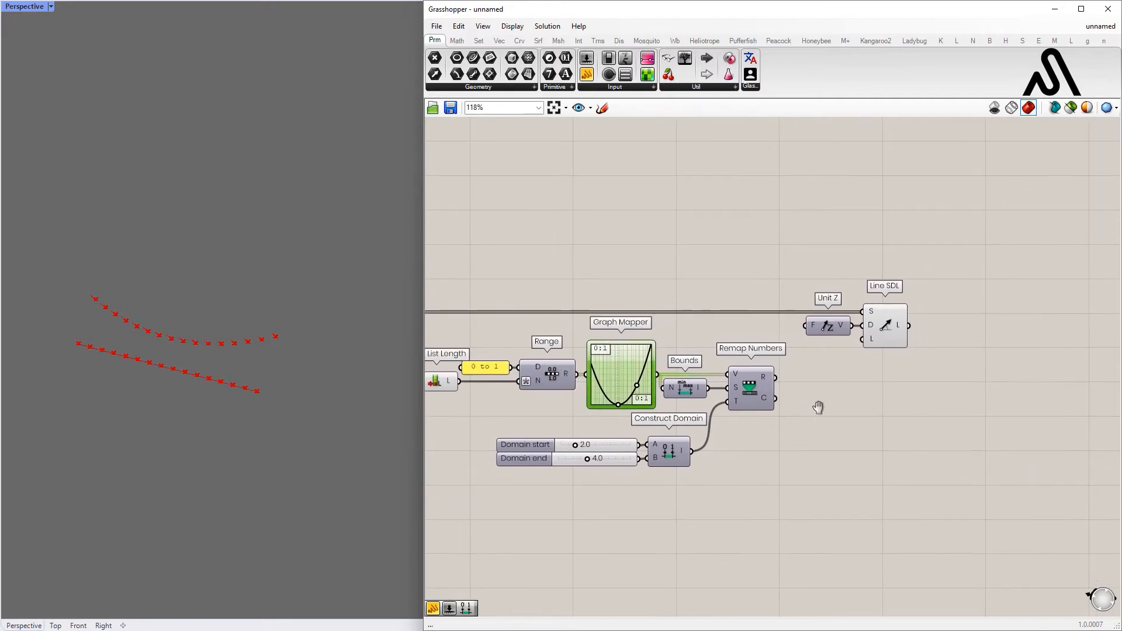
{"action": "left_click_drag", "start_coordinate": [801, 328], "coordinate": [807, 326]}
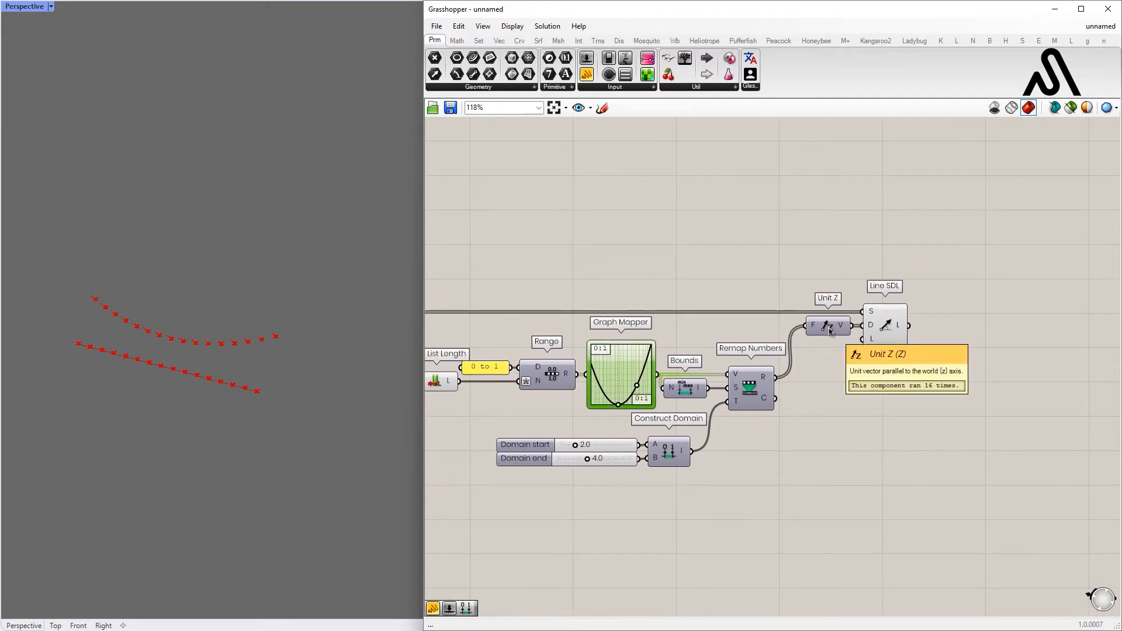
{"action": "right_click_drag", "start_coordinate": [142, 301], "coordinate": [228, 377]}
{"action": "scroll", "coordinate": [676, 397], "scroll_direction": "up", "scroll_amount": 5}
{"action": "left_click_drag", "start_coordinate": [693, 396], "coordinate": [766, 395]}
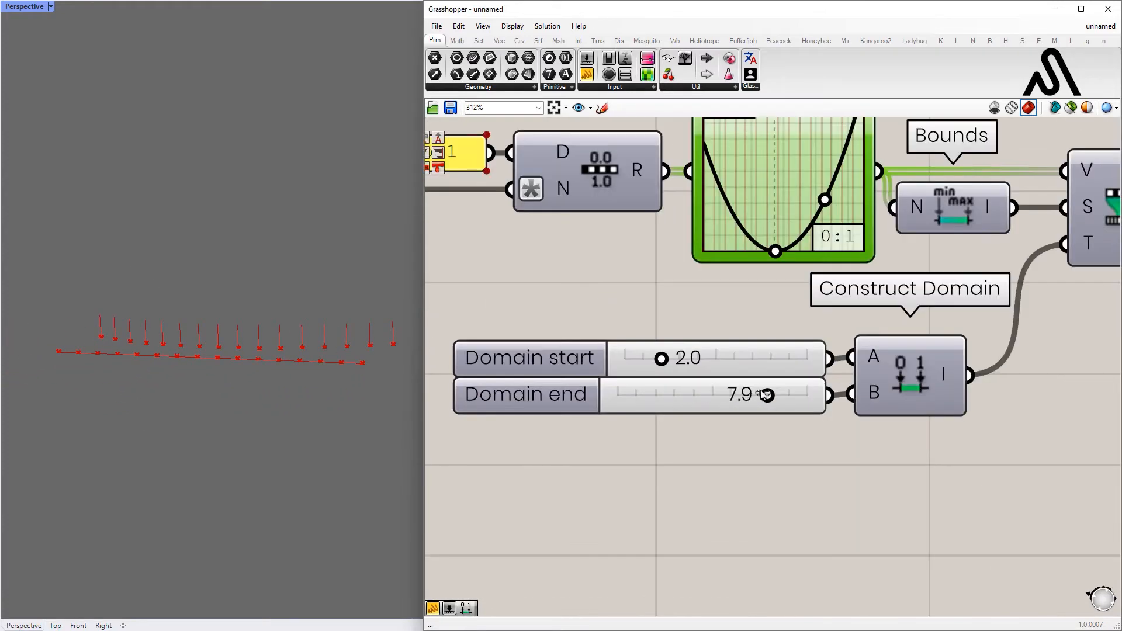
Reroute the remapped values to Line SDL's length input and move Unit Z and Line SDL closer to Remap Numbers.
{"action": "scroll", "coordinate": [764, 399], "scroll_direction": "down", "scroll_amount": 3}
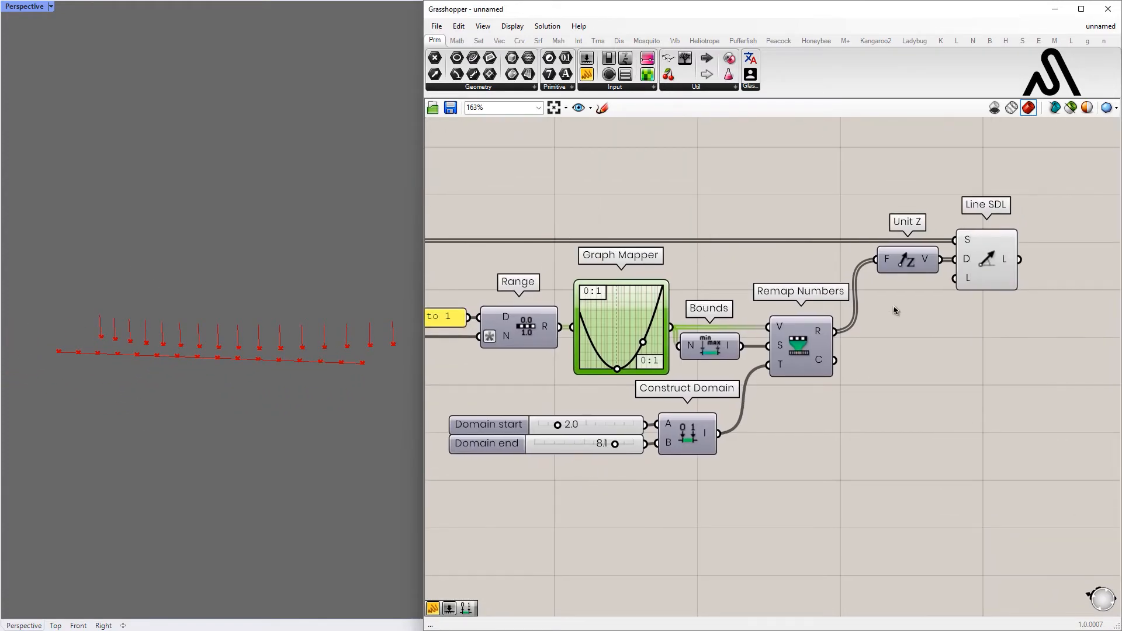
{"action": "left_click_drag", "start_coordinate": [951, 286], "coordinate": [955, 279]}
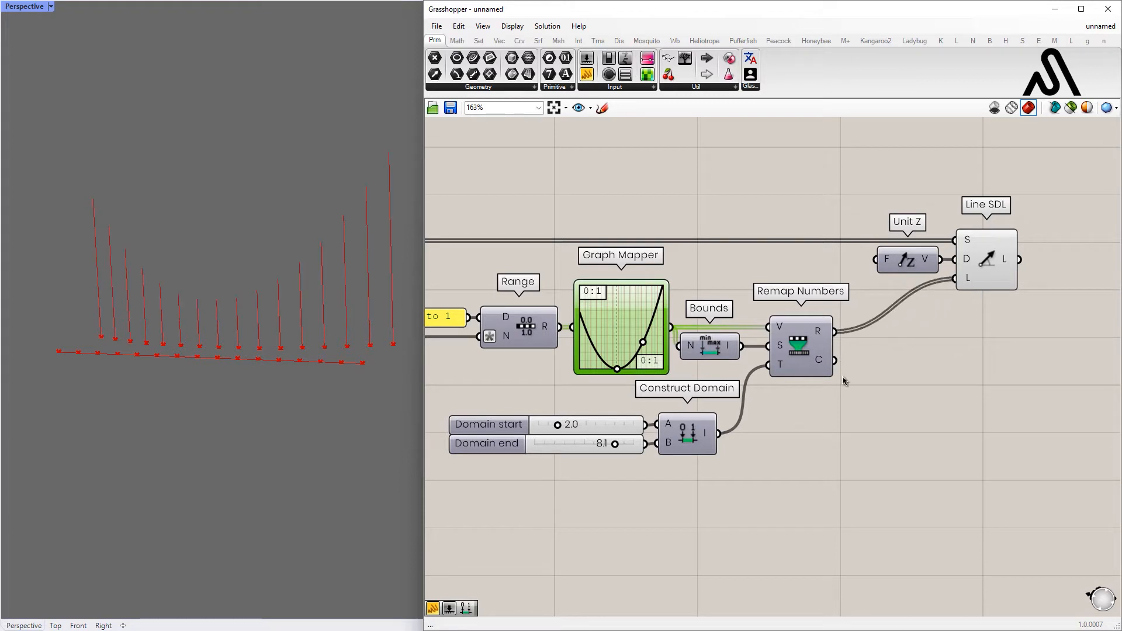
{"action": "left_click_drag", "start_coordinate": [1043, 317], "coordinate": [870, 225]}
{"action": "left_click_drag", "start_coordinate": [991, 262], "coordinate": [907, 261]}
{"action": "left_click", "coordinate": [904, 328]}
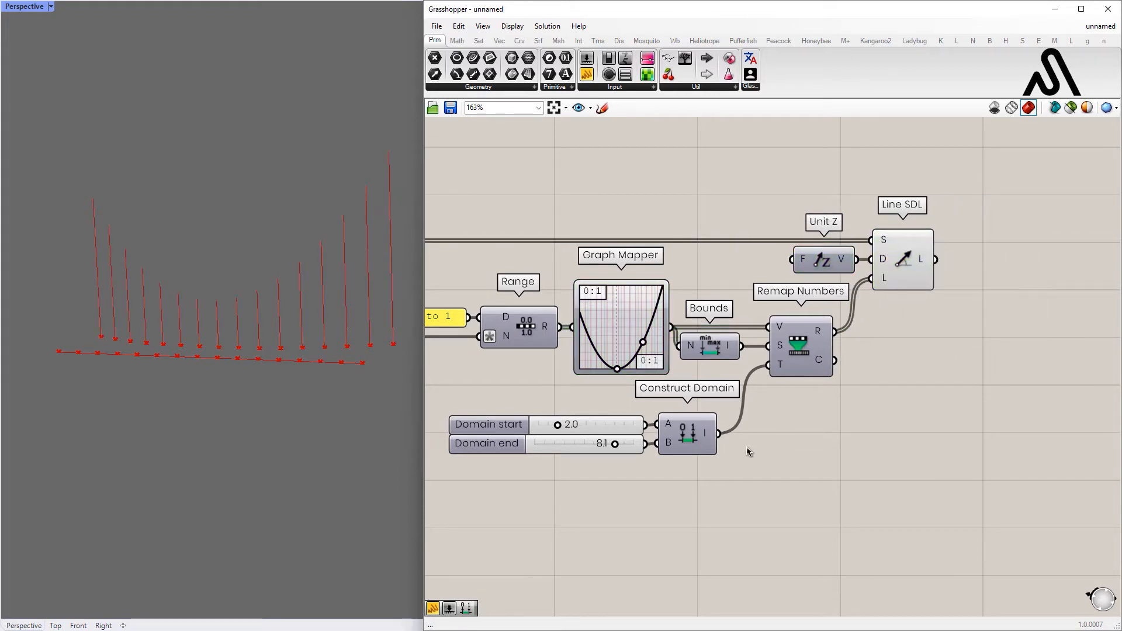
Set Domain end to 6.0 and Domain start to 3.3 for the line lengths.
{"action": "scroll", "coordinate": [760, 409], "scroll_direction": "up", "scroll_amount": 4}
{"action": "left_click_drag", "start_coordinate": [610, 401], "coordinate": [612, 401]}
{"action": "left_click_drag", "start_coordinate": [532, 347], "coordinate": [564, 349]}
{"action": "scroll", "coordinate": [564, 349], "scroll_direction": "down", "scroll_amount": 3}
Change the duplicated Graph Mapper's graph type to Bezier.
{"action": "right_click", "coordinate": [685, 306]}
{"action": "mouse_move", "coordinate": [760, 450]}
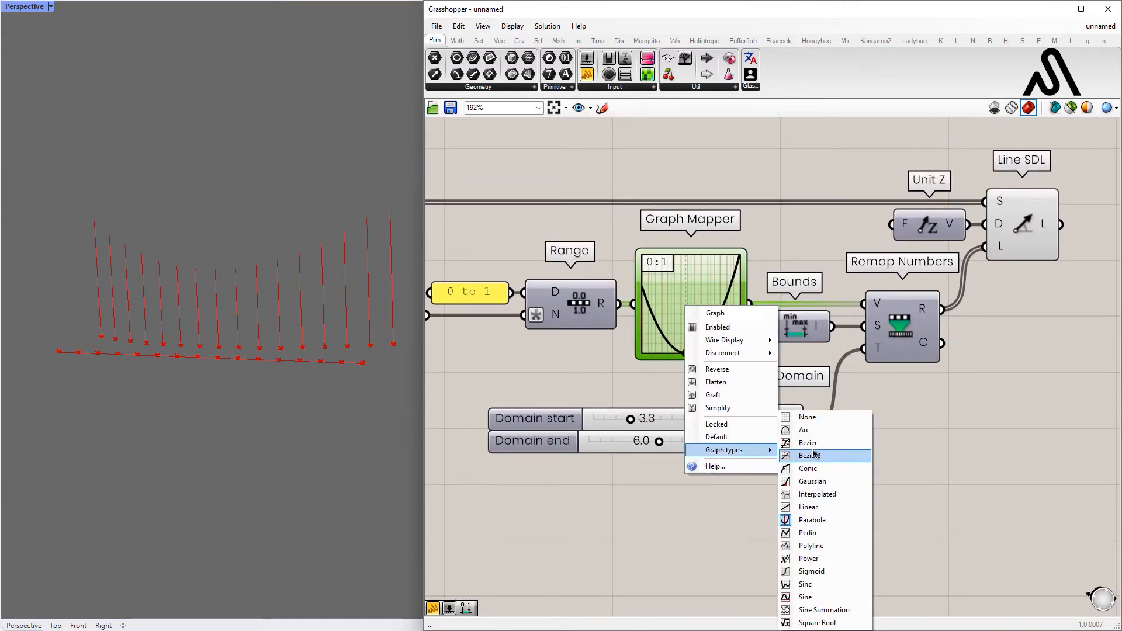
{"action": "left_click", "coordinate": [809, 442]}
{"action": "right_click", "coordinate": [704, 284]}
{"action": "mouse_move", "coordinate": [753, 425]}
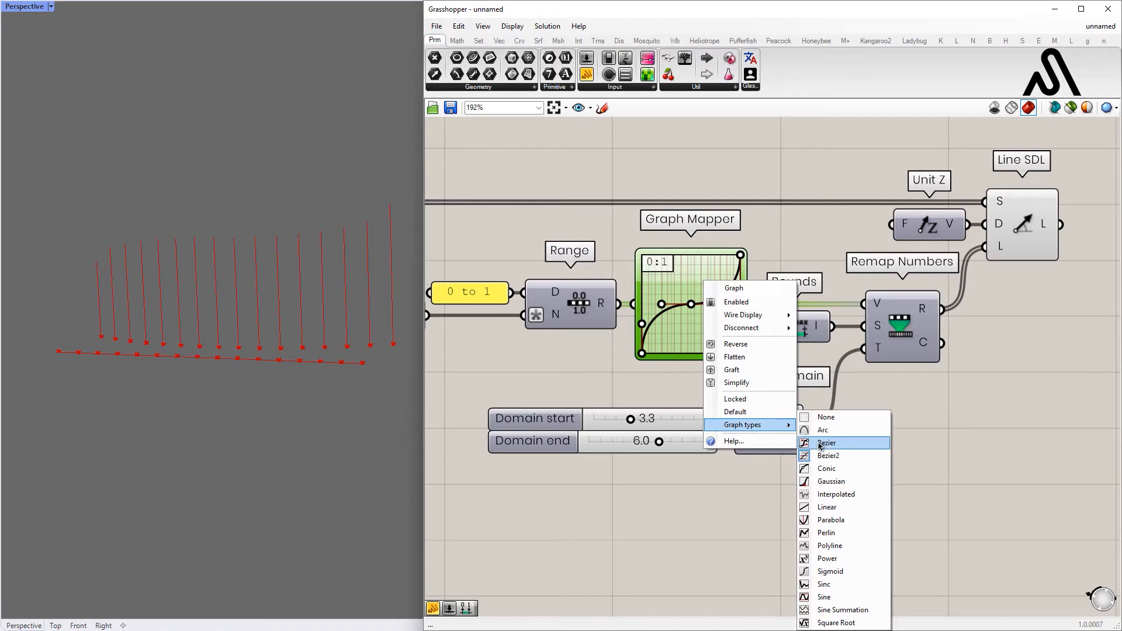
{"action": "left_click", "coordinate": [820, 443]}
Shape the Bezier graph into a sagging curve by raising its start point and repositioning both control handles.
{"action": "left_click_drag", "start_coordinate": [643, 354], "coordinate": [642, 291]}
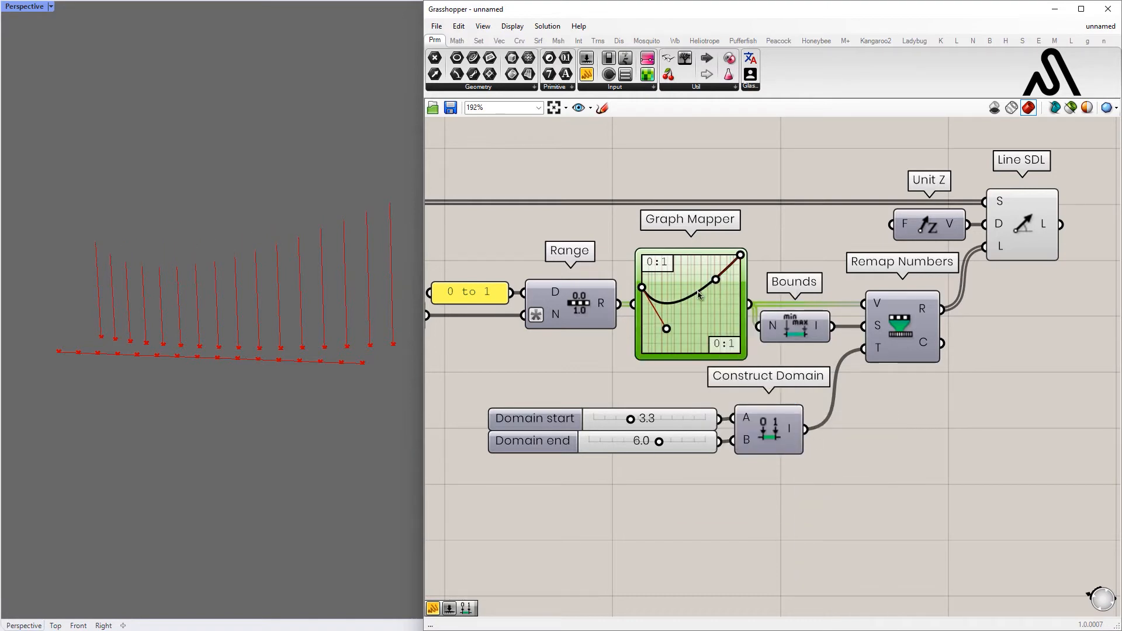
{"action": "scroll", "coordinate": [653, 297], "scroll_direction": "up", "scroll_amount": 2}
{"action": "left_click_drag", "start_coordinate": [711, 278], "coordinate": [717, 316]}
{"action": "left_click_drag", "start_coordinate": [646, 345], "coordinate": [675, 332]}
{"action": "left_click_drag", "start_coordinate": [608, 288], "coordinate": [608, 280]}
{"action": "left_click_drag", "start_coordinate": [666, 332], "coordinate": [676, 332]}
Set Domain start to 3.9 and refine the Bezier graph's control handles for a smoother sag.
{"action": "scroll", "coordinate": [588, 576], "scroll_direction": "up", "scroll_amount": 3}
{"action": "left_click_drag", "start_coordinate": [603, 409], "coordinate": [616, 408]}
{"action": "scroll", "coordinate": [637, 351], "scroll_direction": "down", "scroll_amount": 4}
{"action": "right_click_drag", "start_coordinate": [637, 351], "coordinate": [629, 396]}
{"action": "scroll", "coordinate": [704, 286], "scroll_direction": "up", "scroll_amount": 3}
{"action": "left_click_drag", "start_coordinate": [713, 307], "coordinate": [615, 324]}
{"action": "mouse_move", "coordinate": [222, 350]}
{"action": "right_mouse_down"}
{"action": "mouse_move", "coordinate": [213, 363]}
{"action": "mouse_move", "coordinate": [233, 409]}
{"action": "mouse_move", "coordinate": [208, 384]}
{"action": "mouse_move", "coordinate": [217, 411]}
{"action": "mouse_move", "coordinate": [223, 351]}
{"action": "mouse_move", "coordinate": [226, 364]}
{"action": "right_mouse_up"}
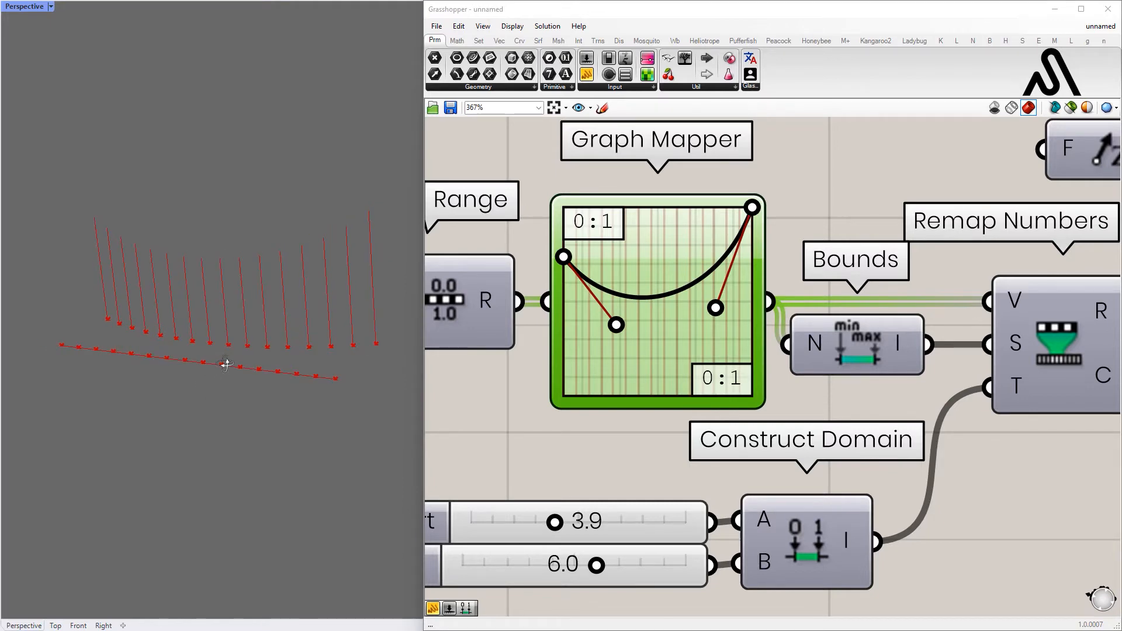
Add a Mirror component, feed its geometry input from Line SDL's output and place it lower than Line SDL.
{"action": "scroll", "coordinate": [665, 317], "scroll_direction": "down", "scroll_amount": 5}
{"action": "right_click_drag", "start_coordinate": [689, 405], "coordinate": [739, 336]}
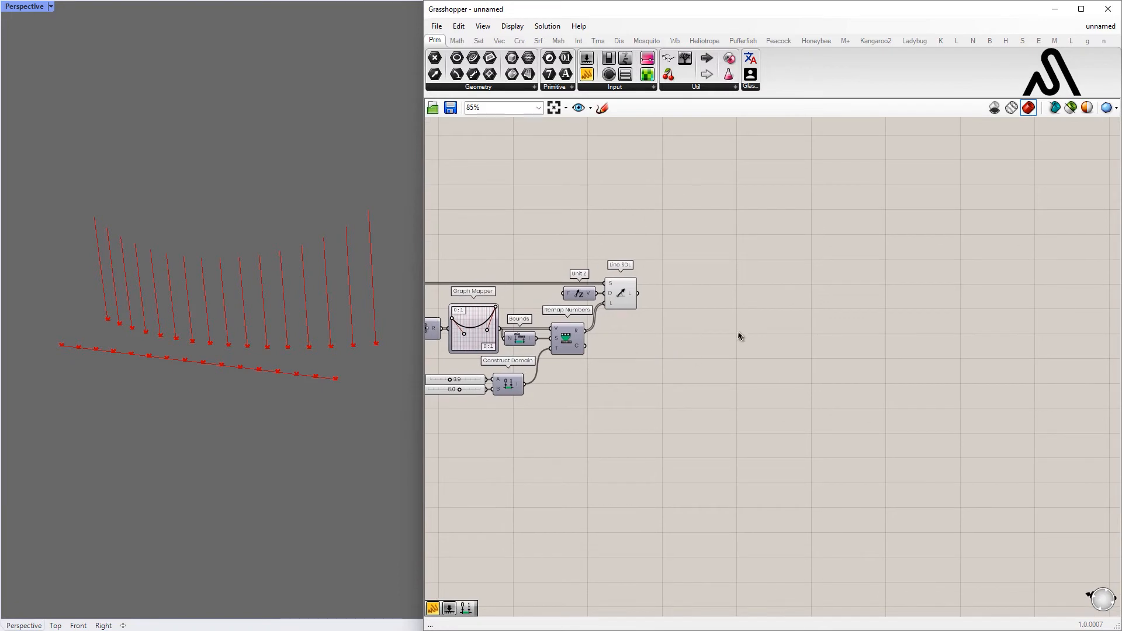
{"action": "double_click", "coordinate": [739, 336]}
{"action": "type", "text": "mirror"}
{"action": "key", "text": "Return"}
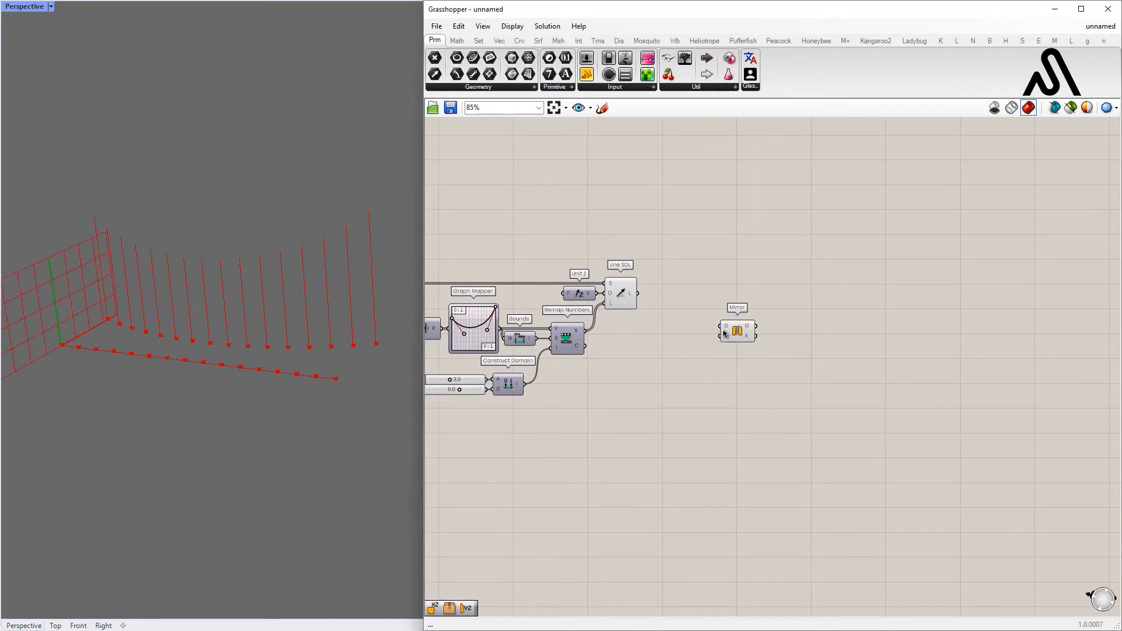
{"action": "left_click", "coordinate": [724, 333]}
{"action": "scroll", "coordinate": [667, 313], "scroll_direction": "up", "scroll_amount": 3}
{"action": "left_click_drag", "start_coordinate": [721, 345], "coordinate": [755, 349]}
{"action": "left_click_drag", "start_coordinate": [766, 357], "coordinate": [716, 415]}
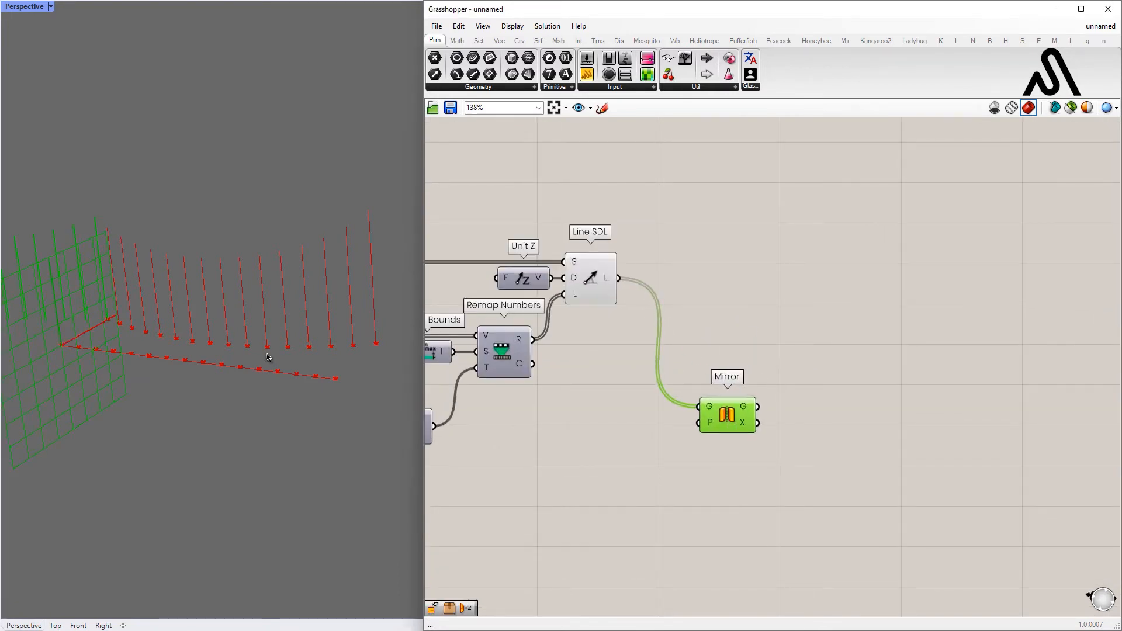
Add an XZ Plane wired to Mirror's plane input and turn off its preview.
{"action": "double_click", "coordinate": [595, 418]}
{"action": "type", "text": "xz"}
{"action": "key", "text": "Return"}
{"action": "left_click", "coordinate": [624, 415]}
{"action": "key", "text": "space"}
{"action": "left_click", "coordinate": [608, 388]}
{"action": "right_click_drag", "start_coordinate": [281, 393], "coordinate": [223, 473]}
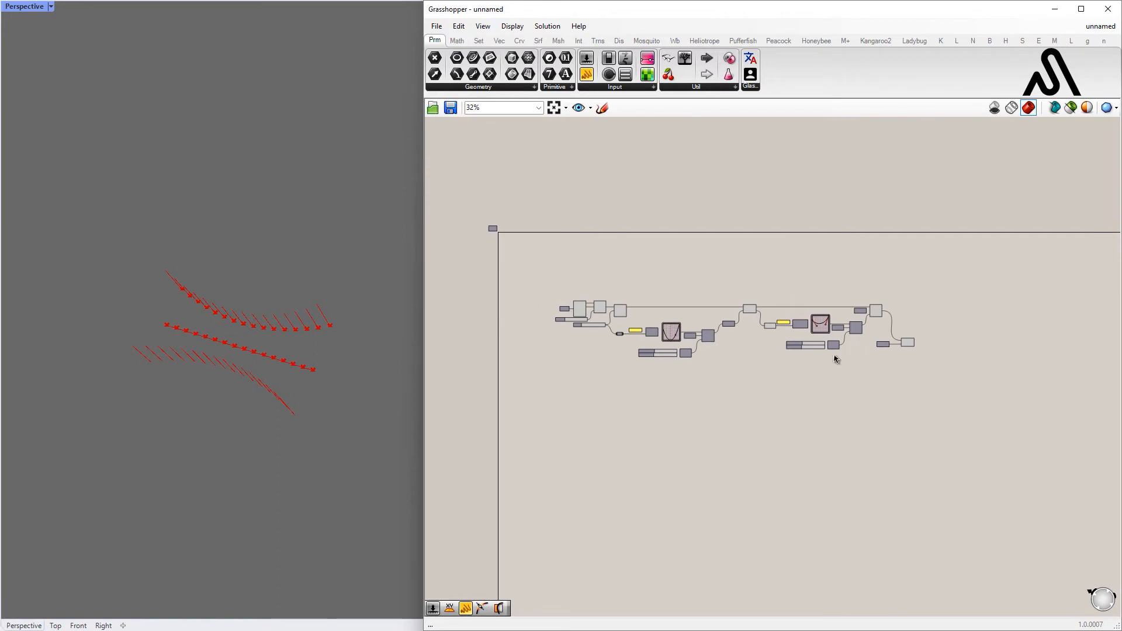
Turn off the preview of the components upstream of Line SDL.
{"action": "left_click_drag", "start_coordinate": [854, 401], "coordinate": [588, 301]}
{"action": "key", "text": "space"}
{"action": "left_click", "coordinate": [482, 338]}
{"action": "right_click_drag", "start_coordinate": [339, 316], "coordinate": [311, 328]}
Move the XZ Plane and Mirror components farther below Line SDL.
{"action": "scroll", "coordinate": [297, 293], "scroll_direction": "up", "scroll_amount": 4}
{"action": "scroll", "coordinate": [905, 322], "scroll_direction": "up", "scroll_amount": 5}
{"action": "right_click_drag", "start_coordinate": [907, 323], "coordinate": [655, 326]}
{"action": "left_click_drag", "start_coordinate": [692, 446], "coordinate": [532, 374]}
{"action": "left_click_drag", "start_coordinate": [664, 392], "coordinate": [685, 452]}
{"action": "left_click", "coordinate": [688, 350]}
Add a Point On Curve component and set its parameter to 1.000.
{"action": "double_click", "coordinate": [711, 341]}
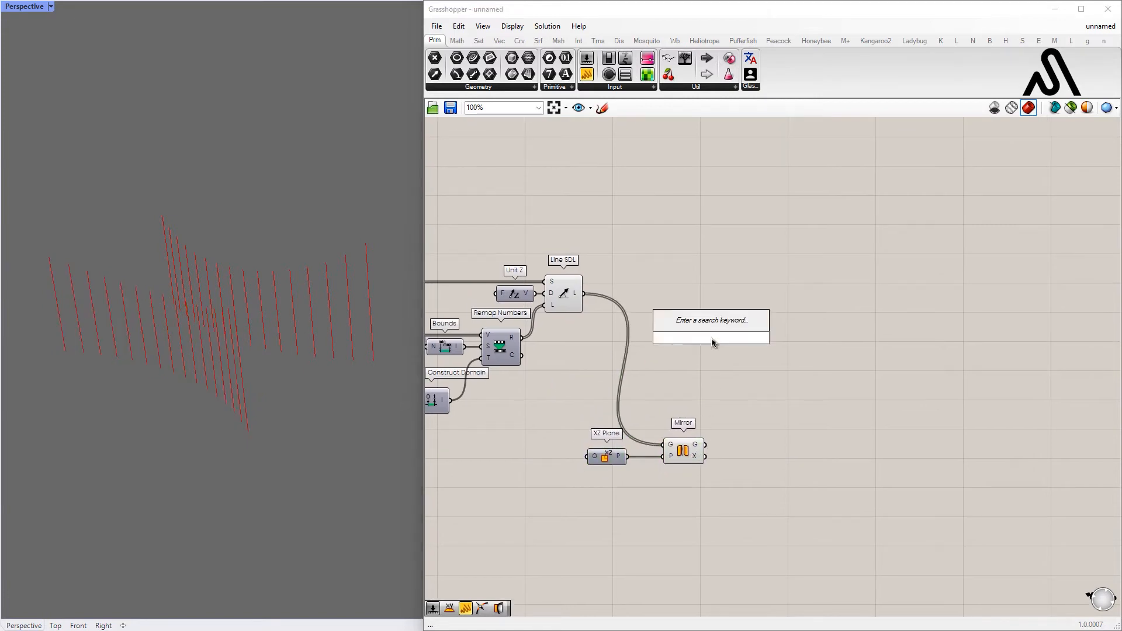
{"action": "type", "text": "point on curve"}
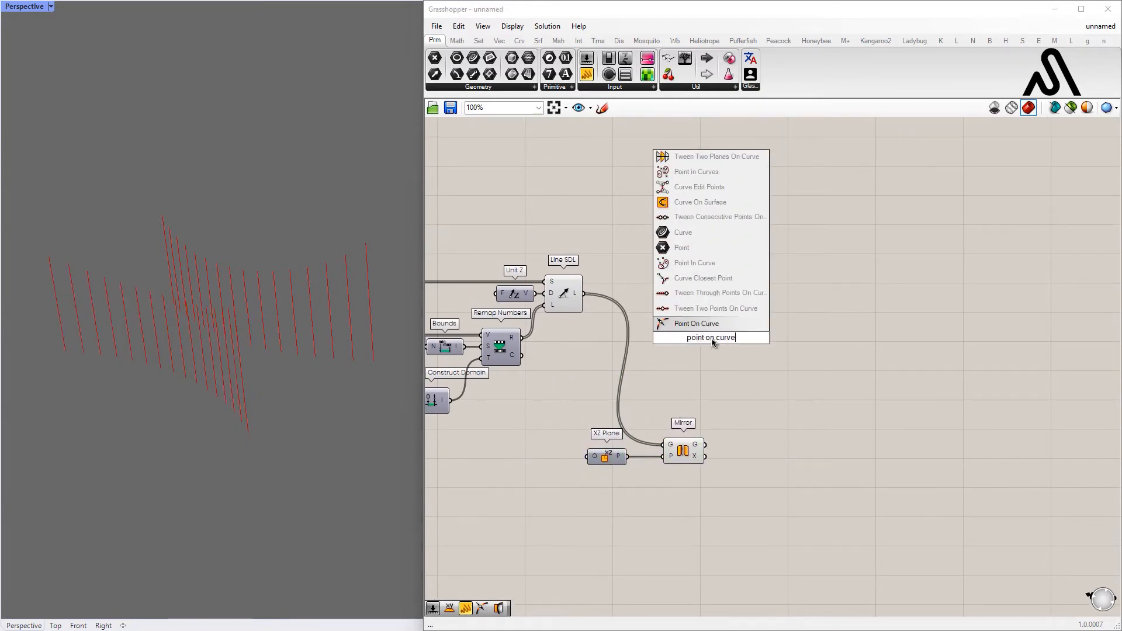
{"action": "left_click", "coordinate": [703, 328]}
{"action": "scroll", "coordinate": [714, 340], "scroll_direction": "up", "scroll_amount": 3}
{"action": "left_click_drag", "start_coordinate": [714, 340], "coordinate": [754, 333]}
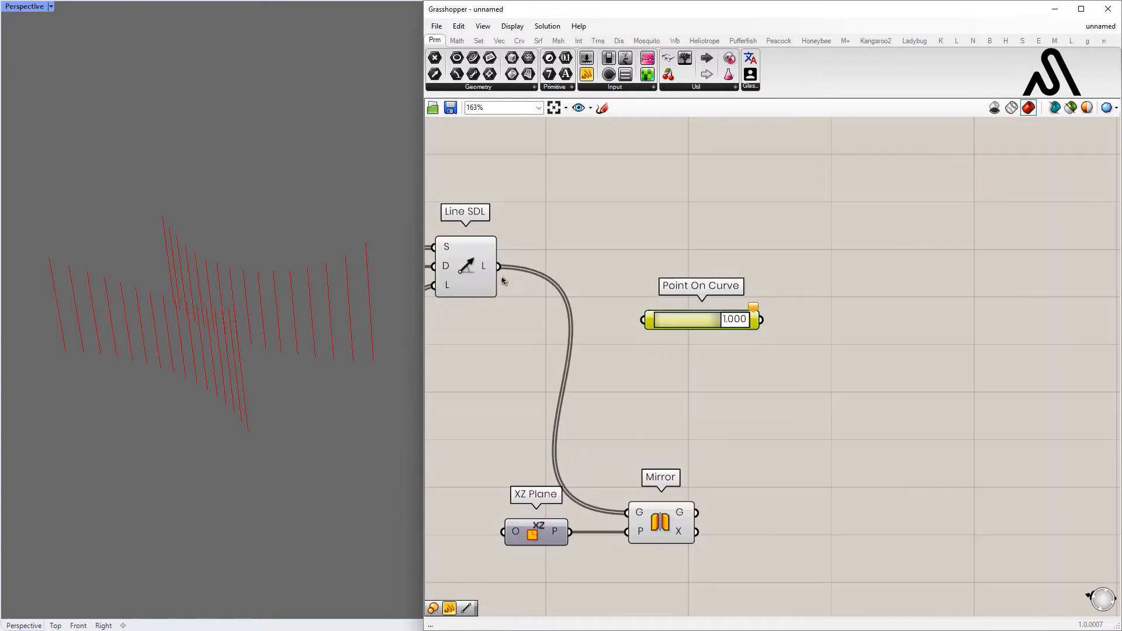
Insert a Relay between Line SDL and Point On Curve and arrange both components.
{"action": "double_click", "coordinate": [592, 313]}
{"action": "left_click_drag", "start_coordinate": [591, 313], "coordinate": [614, 267]}
{"action": "left_click_drag", "start_coordinate": [660, 323], "coordinate": [713, 344]}
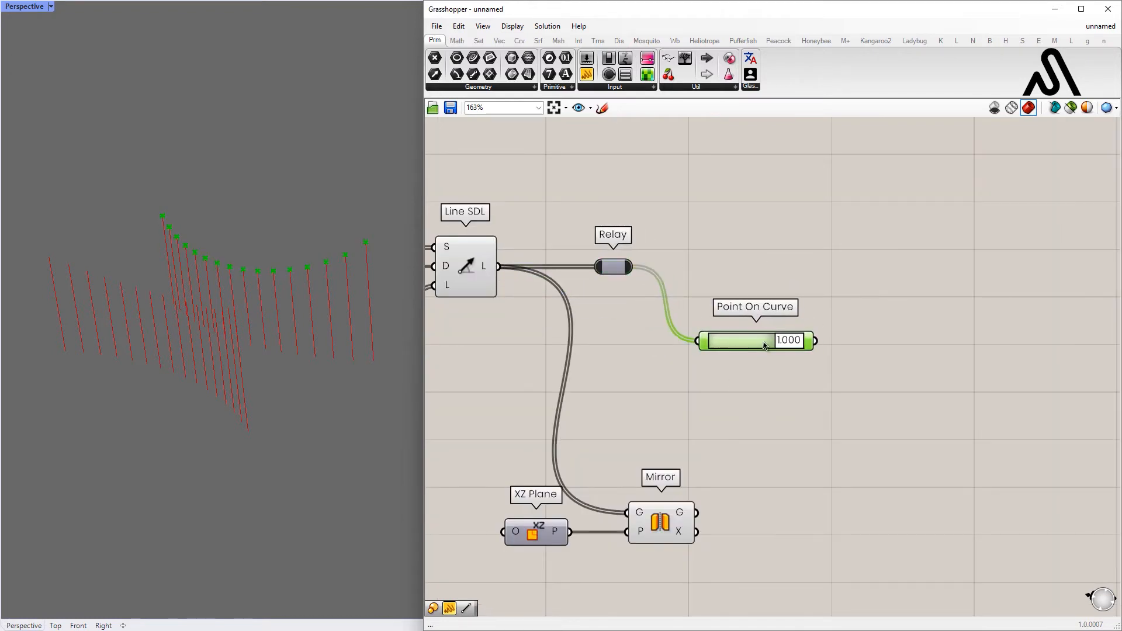
Duplicate Point On Curve, feed the copy from Mirror's geometry output and align the two components.
{"action": "left_click_drag", "start_coordinate": [761, 391], "coordinate": [761, 391], "text": "alt"}
{"action": "left_click_drag", "start_coordinate": [696, 517], "coordinate": [686, 517]}
{"action": "left_click_drag", "start_coordinate": [728, 398], "coordinate": [735, 421]}
{"action": "left_click_drag", "start_coordinate": [771, 421], "coordinate": [761, 431]}
{"action": "left_click_drag", "start_coordinate": [742, 340], "coordinate": [766, 375]}
{"action": "left_click_drag", "start_coordinate": [791, 498], "coordinate": [729, 336]}
{"action": "left_click", "coordinate": [771, 430]}
Add a Line component connecting the points from the two Point On Curve components.
{"action": "right_click_drag", "start_coordinate": [905, 358], "coordinate": [726, 366]}
{"action": "double_click", "coordinate": [725, 366]}
{"action": "type", "text": "line"}
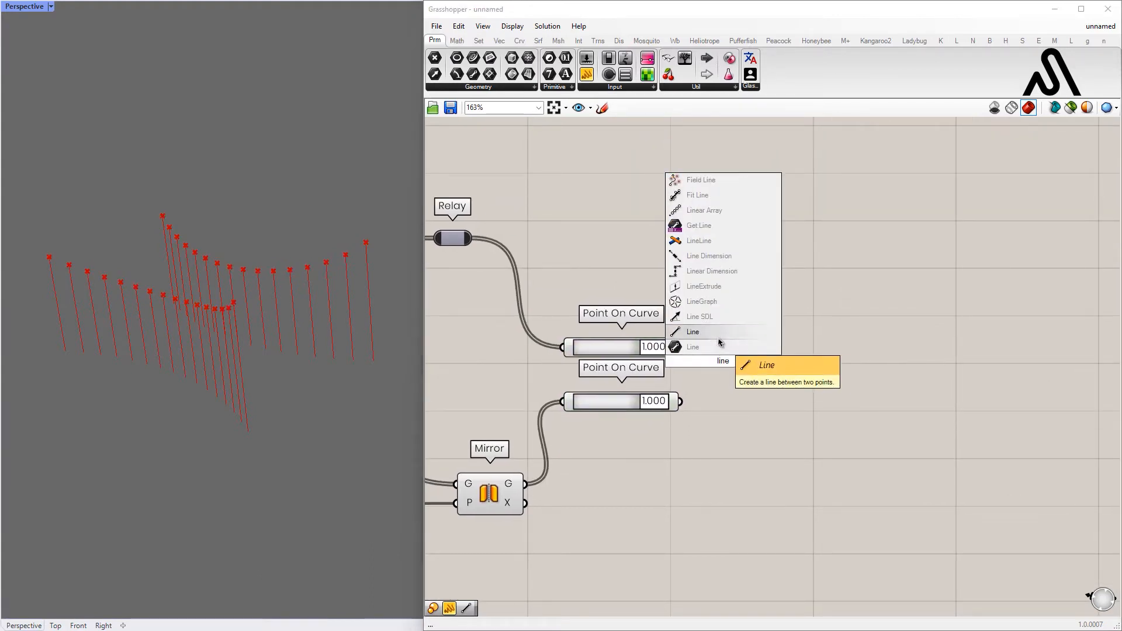
{"action": "left_click", "coordinate": [695, 347]}
{"action": "left_click_drag", "start_coordinate": [732, 345], "coordinate": [733, 347]}
{"action": "left_click_drag", "start_coordinate": [753, 353], "coordinate": [747, 357]}
Move the XZ Plane and Mirror pair up closer to Line SDL.
{"action": "scroll", "coordinate": [685, 455], "scroll_direction": "down", "scroll_amount": 4}
{"action": "right_click_drag", "start_coordinate": [685, 455], "coordinate": [779, 403]}
{"action": "left_click", "coordinate": [804, 383]}
{"action": "left_click_drag", "start_coordinate": [686, 485], "coordinate": [594, 431]}
{"action": "left_click_drag", "start_coordinate": [665, 432], "coordinate": [664, 413]}
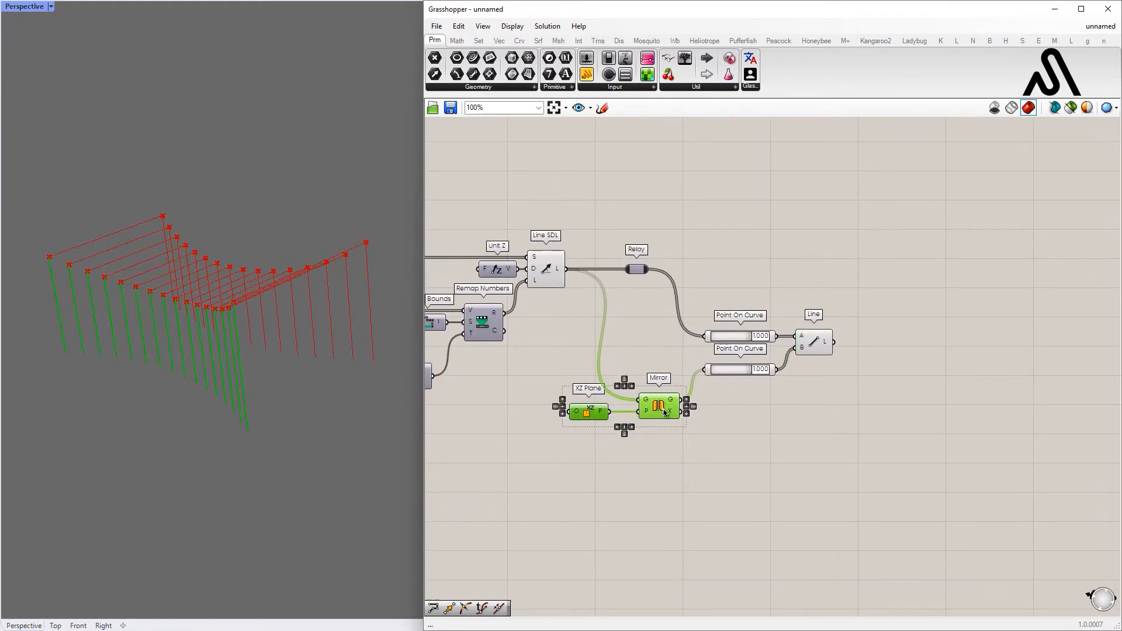
{"action": "left_click", "coordinate": [623, 447]}
Shift the Point On Curve pair and Line closer to the Relay, and adjust the spacing of Mirror and XZ Plane.
{"action": "scroll", "coordinate": [564, 409], "scroll_direction": "up", "scroll_amount": 1}
{"action": "left_click", "coordinate": [643, 425]}
{"action": "right_click_drag", "start_coordinate": [760, 389], "coordinate": [656, 410]}
{"action": "left_click_drag", "start_coordinate": [821, 426], "coordinate": [662, 323]}
{"action": "left_click", "coordinate": [608, 447]}
{"action": "right_click_drag", "start_coordinate": [609, 447], "coordinate": [686, 446]}
{"action": "left_click_drag", "start_coordinate": [686, 446], "coordinate": [562, 424]}
{"action": "left_click", "coordinate": [736, 404]}
{"action": "mouse_move", "coordinate": [650, 418]}
{"action": "left_mouse_down"}
{"action": "mouse_move", "coordinate": [623, 417]}
{"action": "mouse_move", "coordinate": [638, 421]}
{"action": "left_mouse_up"}
{"action": "left_click_drag", "start_coordinate": [532, 426], "coordinate": [544, 427]}
Add a Join Curves component after Line to join the original lines, connecting lines and mirrored lines.
{"action": "right_click_drag", "start_coordinate": [898, 293], "coordinate": [715, 321]}
{"action": "double_click", "coordinate": [716, 319]}
{"action": "type", "text": "join curve"}
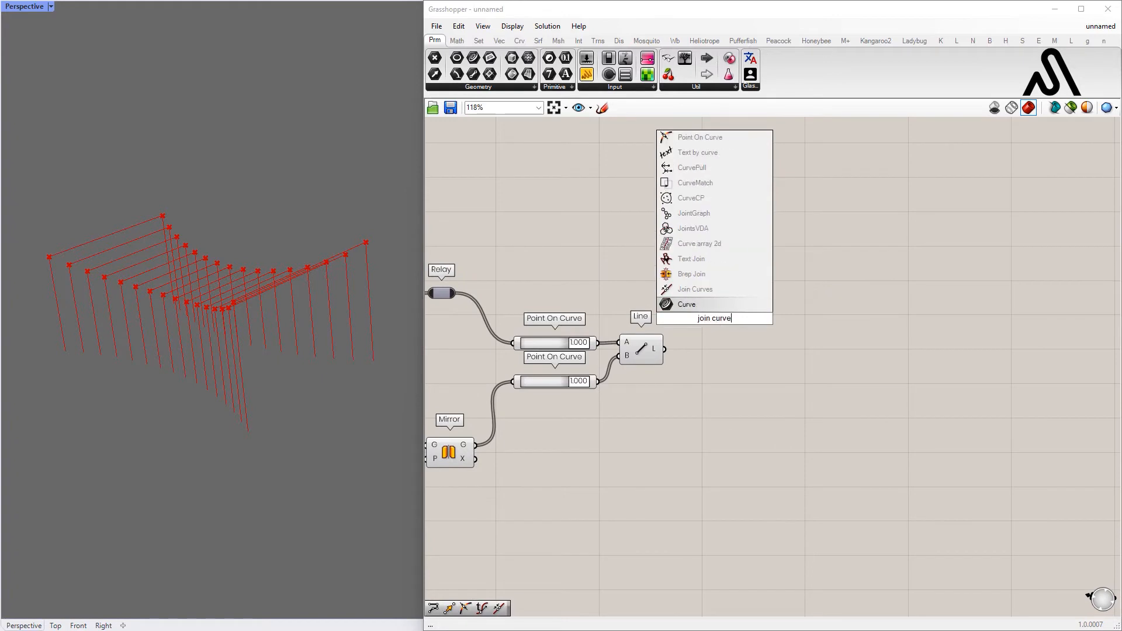
{"action": "left_click", "coordinate": [694, 289]}
{"action": "scroll", "coordinate": [553, 306], "scroll_direction": "down", "scroll_amount": 2}
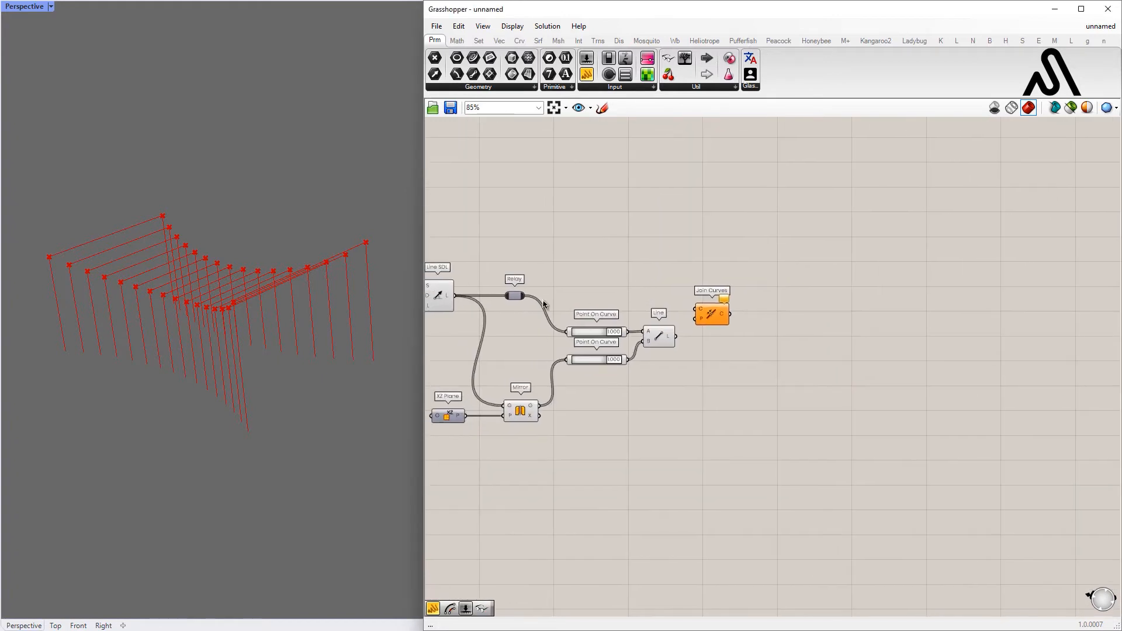
{"action": "left_click_drag", "start_coordinate": [686, 313], "coordinate": [723, 290]}
{"action": "scroll", "coordinate": [690, 335], "scroll_direction": "up", "scroll_amount": 2}
{"action": "left_click_drag", "start_coordinate": [740, 295], "coordinate": [706, 306]}
Insert a Relay on the wire from Mirror to Join Curves and place it below Line.
{"action": "double_click", "coordinate": [606, 353]}
{"action": "left_click_drag", "start_coordinate": [606, 352], "coordinate": [648, 443]}
{"action": "left_click", "coordinate": [732, 303]}
{"action": "left_click", "coordinate": [759, 334]}
Turn off the preview of the Point On Curve and Line components feeding Join Curves.
{"action": "scroll", "coordinate": [791, 456], "scroll_direction": "down", "scroll_amount": 3}
{"action": "left_click_drag", "start_coordinate": [791, 455], "coordinate": [579, 333]}
{"action": "middle_click", "coordinate": [579, 329]}
{"action": "left_click", "coordinate": [618, 289]}
{"action": "right_click_drag", "start_coordinate": [291, 412], "coordinate": [275, 369]}
Add an Offset Curve component and feed its curve input from Join Curves' output.
{"action": "scroll", "coordinate": [856, 353], "scroll_direction": "up", "scroll_amount": 3}
{"action": "right_click_drag", "start_coordinate": [856, 352], "coordinate": [649, 354]}
{"action": "double_click", "coordinate": [656, 332]}
{"action": "type", "text": "off"}
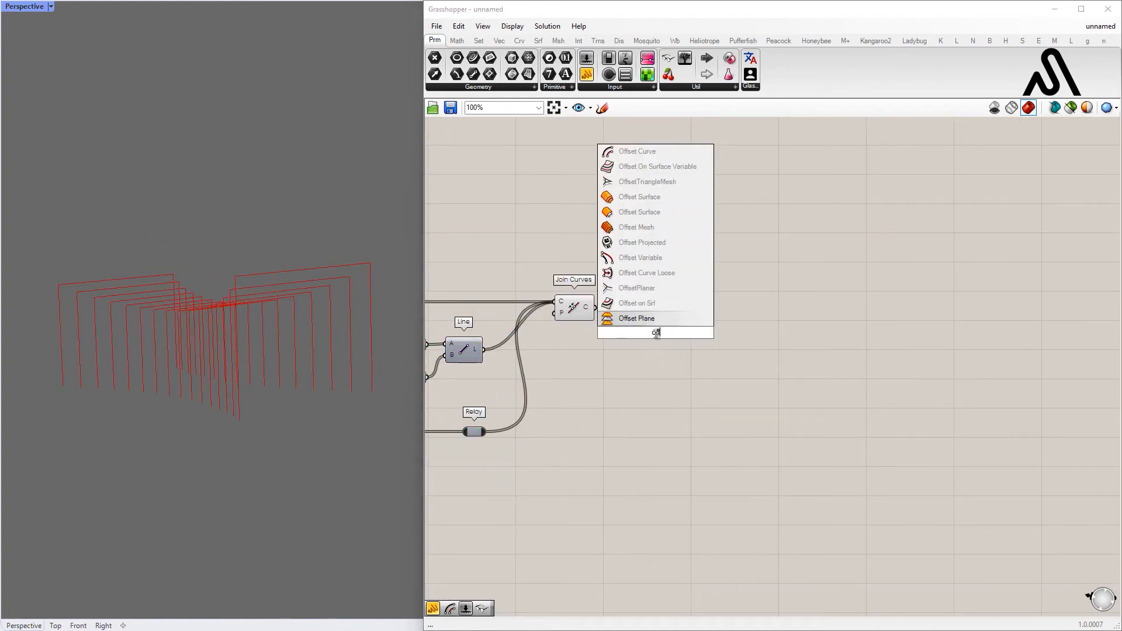
{"action": "type", "text": "set curve"}
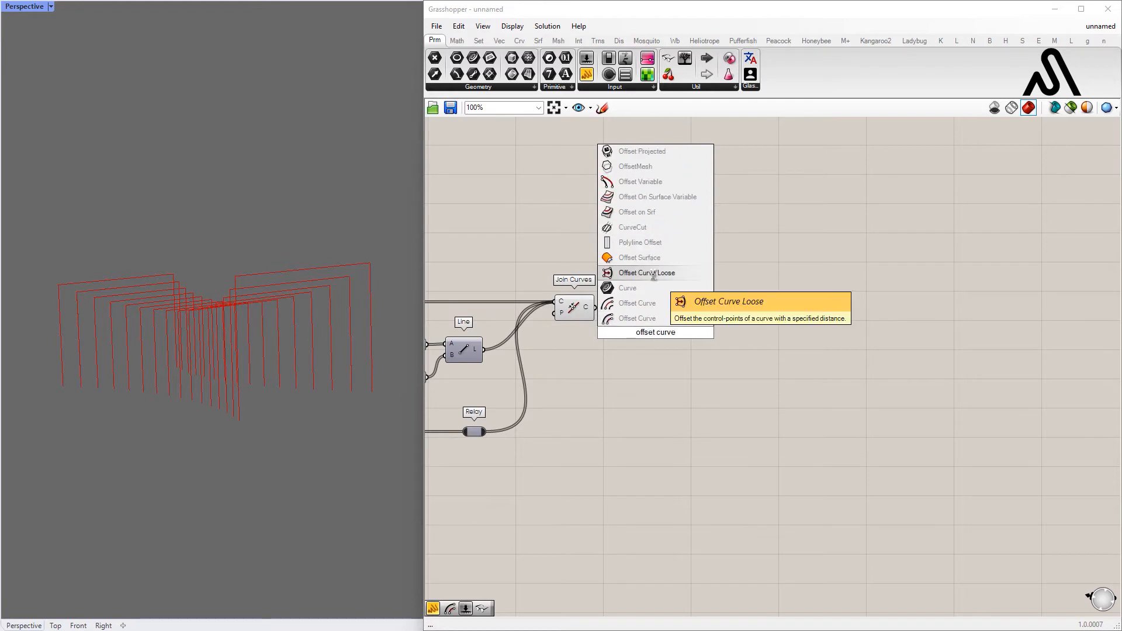
{"action": "left_click", "coordinate": [637, 318]}
{"action": "scroll", "coordinate": [640, 311], "scroll_direction": "up", "scroll_amount": 3}
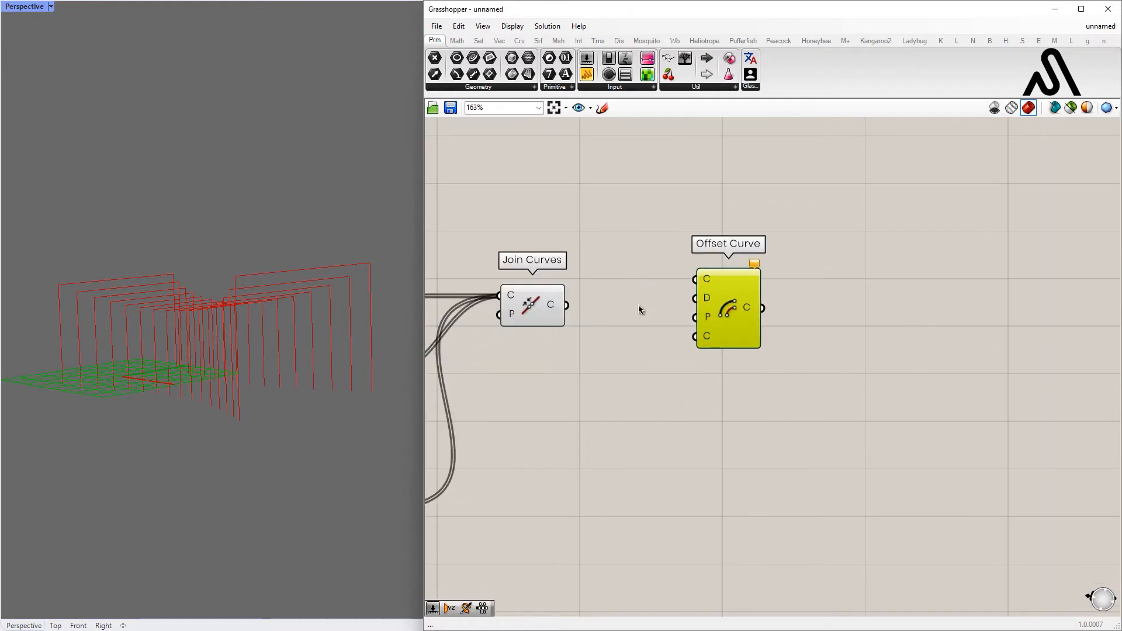
{"action": "left_click_drag", "start_coordinate": [699, 276], "coordinate": [847, 301]}
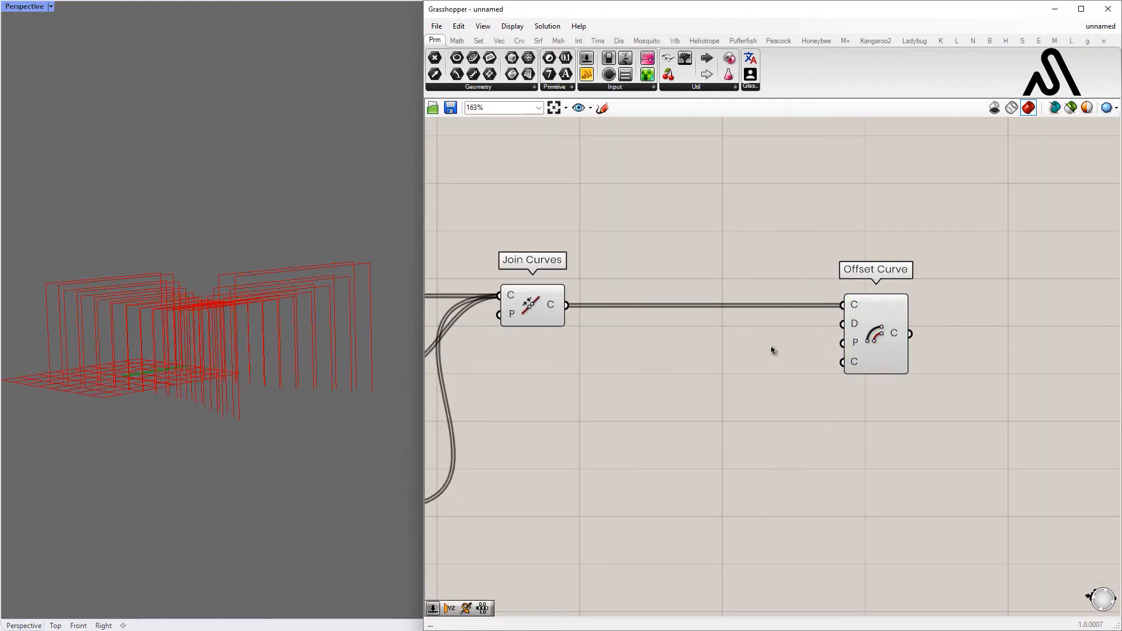
Add a YZ Plane and wire it to Offset Curve's plane input.
{"action": "double_click", "coordinate": [754, 355]}
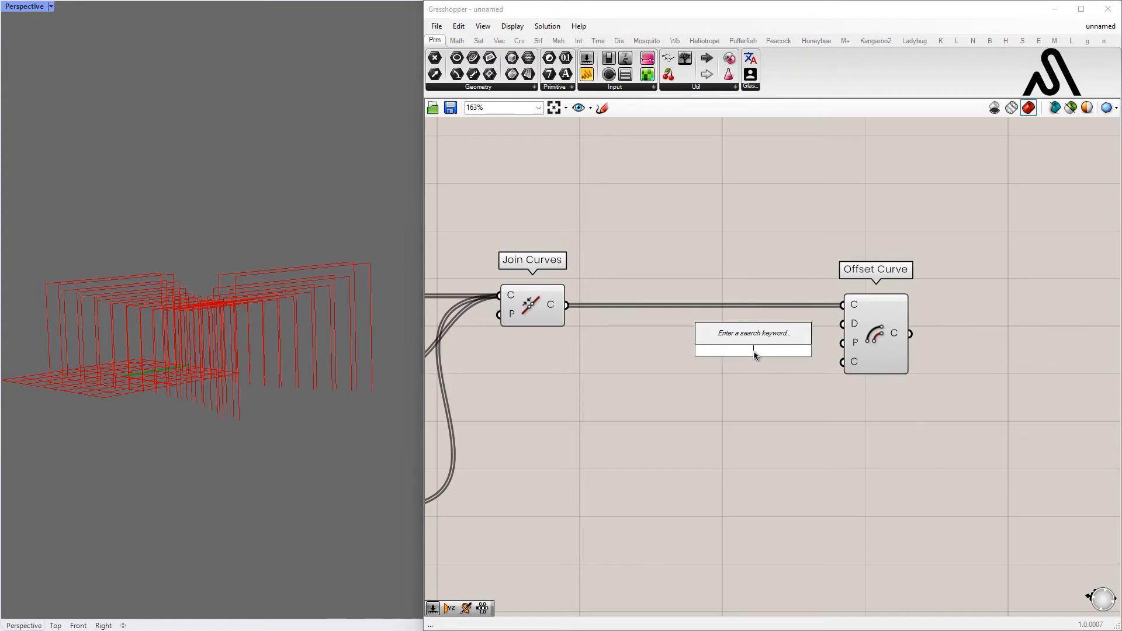
{"action": "type", "text": "yz"}
{"action": "left_click", "coordinate": [745, 337]}
{"action": "left_click_drag", "start_coordinate": [787, 350], "coordinate": [782, 406]}
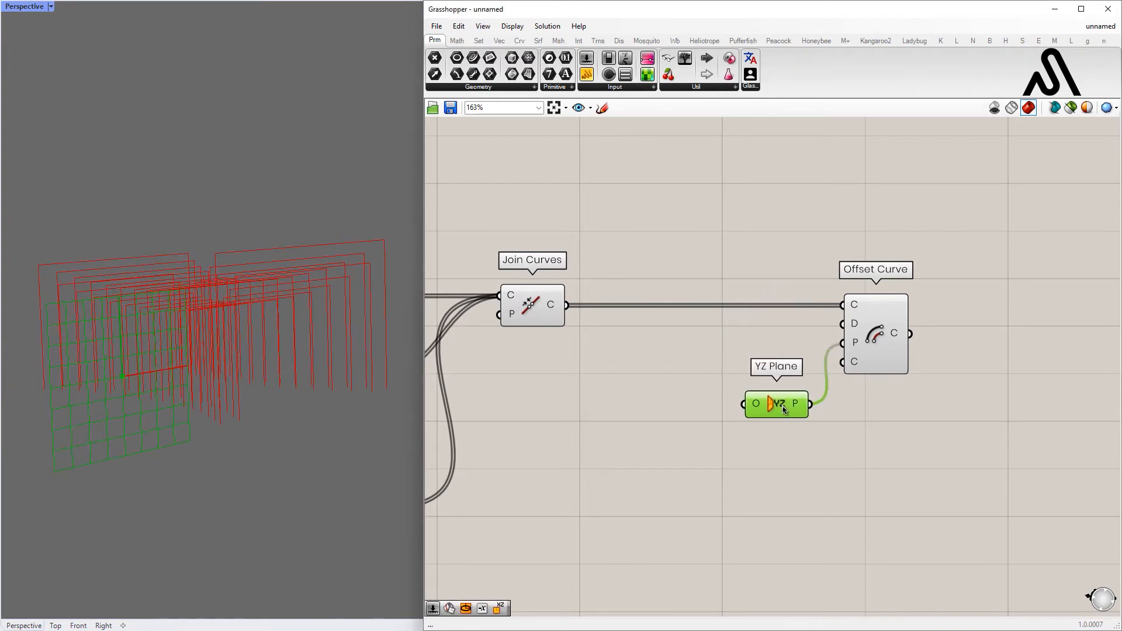
Move Offset Curve closer to Join Curves and place YZ Plane below it.
{"action": "scroll", "coordinate": [782, 405], "scroll_direction": "down", "scroll_amount": 3}
{"action": "left_click_drag", "start_coordinate": [853, 388], "coordinate": [779, 333]}
{"action": "left_click_drag", "start_coordinate": [833, 325], "coordinate": [703, 409]}
{"action": "left_click", "coordinate": [677, 410]}
{"action": "right_click_drag", "start_coordinate": [679, 410], "coordinate": [775, 425]}
{"action": "left_click", "coordinate": [783, 425]}
{"action": "scroll", "coordinate": [710, 390], "scroll_direction": "up", "scroll_amount": 2}
Add a Distance slider wired to Offset Curve's D input and arrange it with YZ Plane.
{"action": "double_click", "coordinate": [709, 388]}
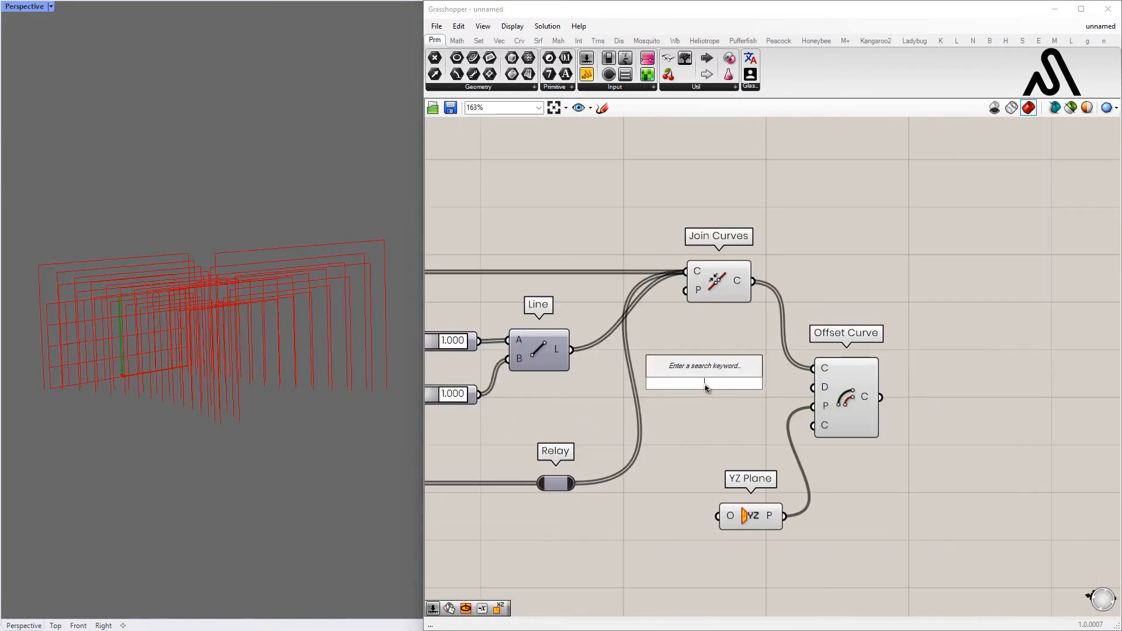
{"action": "key", "text": "Return"}
{"action": "left_click_drag", "start_coordinate": [726, 384], "coordinate": [716, 389]}
{"action": "left_click_drag", "start_coordinate": [742, 515], "coordinate": [734, 453]}
{"action": "scroll", "coordinate": [805, 371], "scroll_direction": "up", "scroll_amount": 2}
{"action": "left_click_drag", "start_coordinate": [770, 395], "coordinate": [693, 400]}
Turn off YZ Plane's preview and set the Distance slider to 0.26.
{"action": "left_click_drag", "start_coordinate": [763, 549], "coordinate": [676, 462]}
{"action": "middle_click", "coordinate": [715, 472]}
{"action": "left_click", "coordinate": [748, 441]}
{"action": "right_click_drag", "start_coordinate": [167, 330], "coordinate": [293, 410]}
{"action": "mouse_move", "coordinate": [694, 395]}
{"action": "left_mouse_down"}
{"action": "mouse_move", "coordinate": [639, 393]}
{"action": "mouse_move", "coordinate": [700, 396]}
{"action": "mouse_move", "coordinate": [680, 396]}
{"action": "left_mouse_up"}
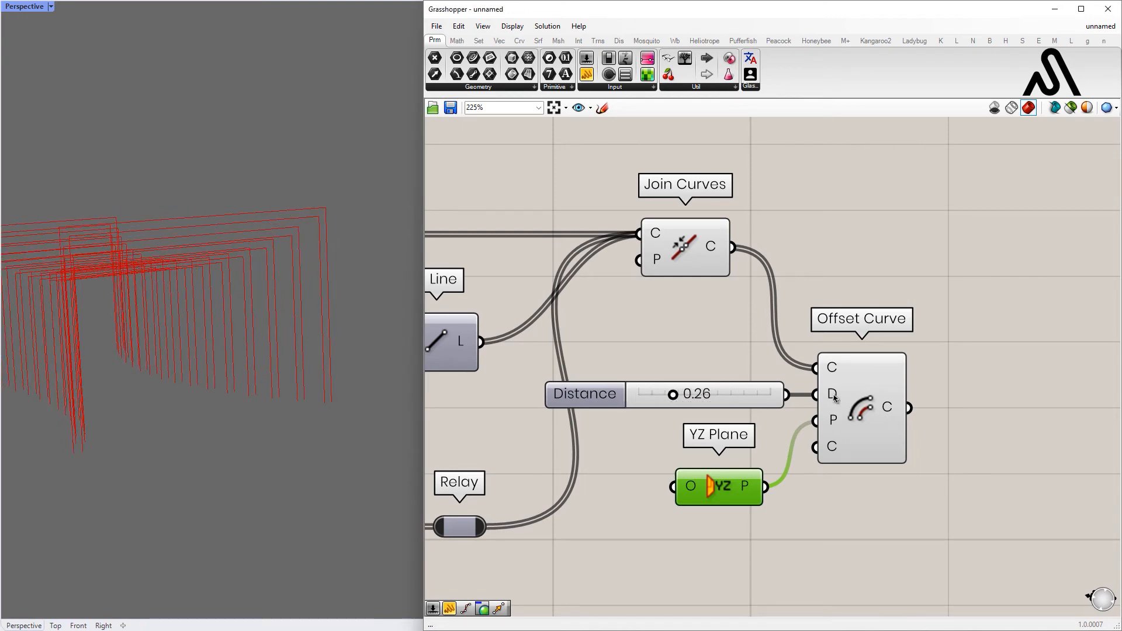
Apply the expression -x to Offset Curve's D input and set the Distance slider to 0.20.
{"action": "right_click", "coordinate": [834, 398]}
{"action": "mouse_move", "coordinate": [932, 508]}
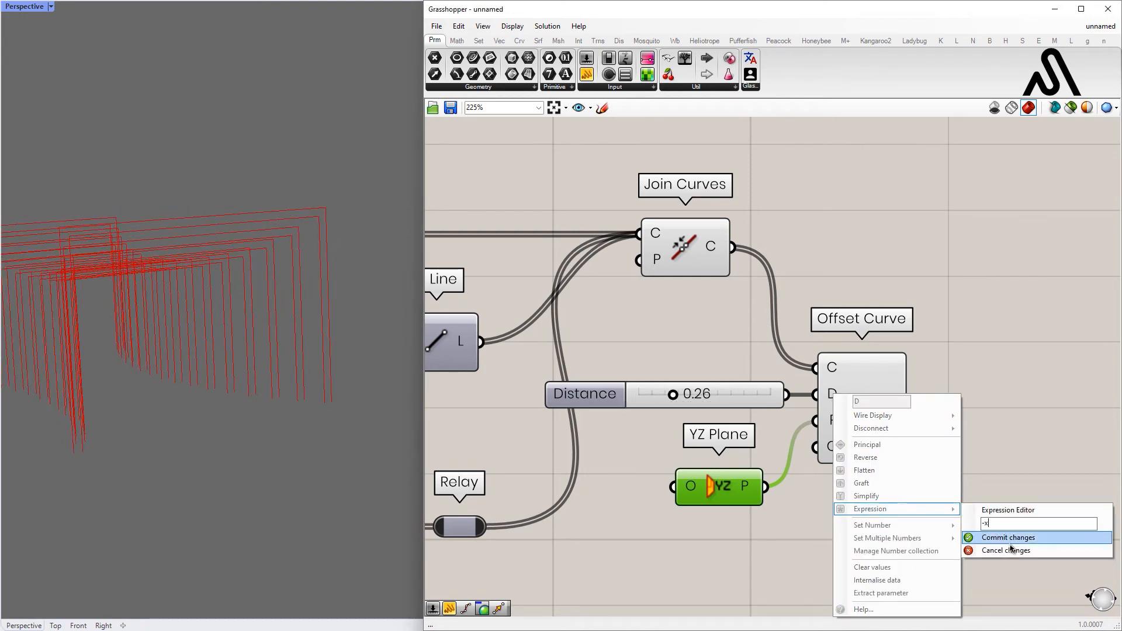
{"action": "left_click", "coordinate": [1010, 542]}
{"action": "left_click_drag", "start_coordinate": [671, 395], "coordinate": [663, 397]}
{"action": "right_click_drag", "start_coordinate": [753, 355], "coordinate": [642, 384]}
{"action": "scroll", "coordinate": [643, 384], "scroll_direction": "down", "scroll_amount": 4}
{"action": "left_click", "coordinate": [638, 417]}
{"action": "scroll", "coordinate": [639, 409], "scroll_direction": "up", "scroll_amount": 1}
{"action": "left_click", "coordinate": [646, 408]}
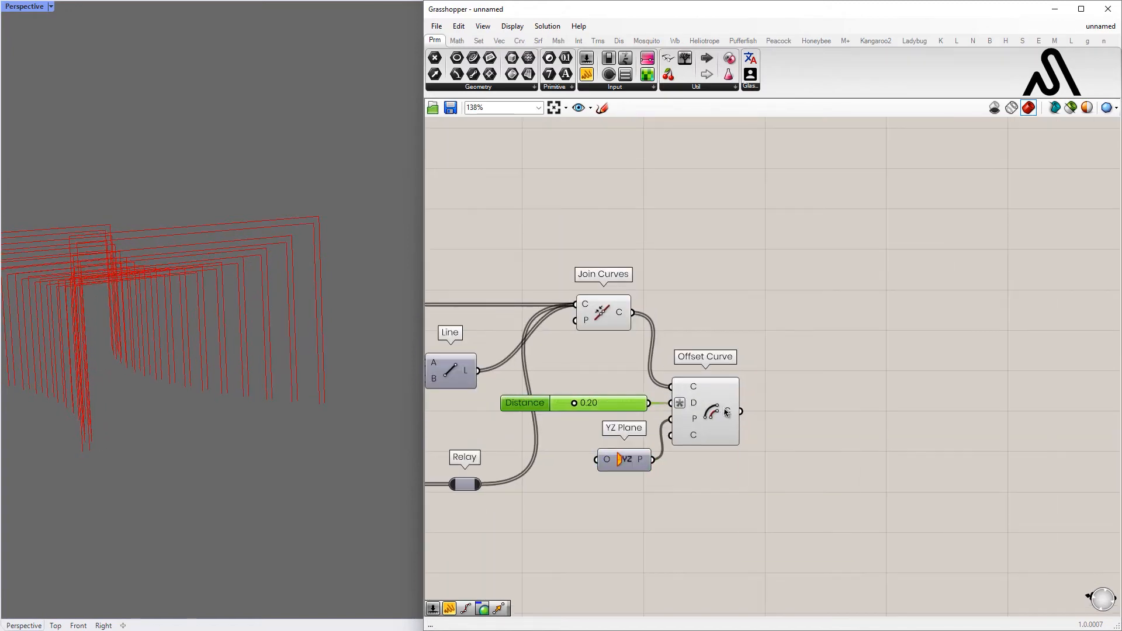
Wire Join Curves' output to a Param Viewer to check its data tree, and simplify that output.
{"action": "mouse_move", "coordinate": [726, 412]}
{"action": "mouse_move", "coordinate": [623, 317]}
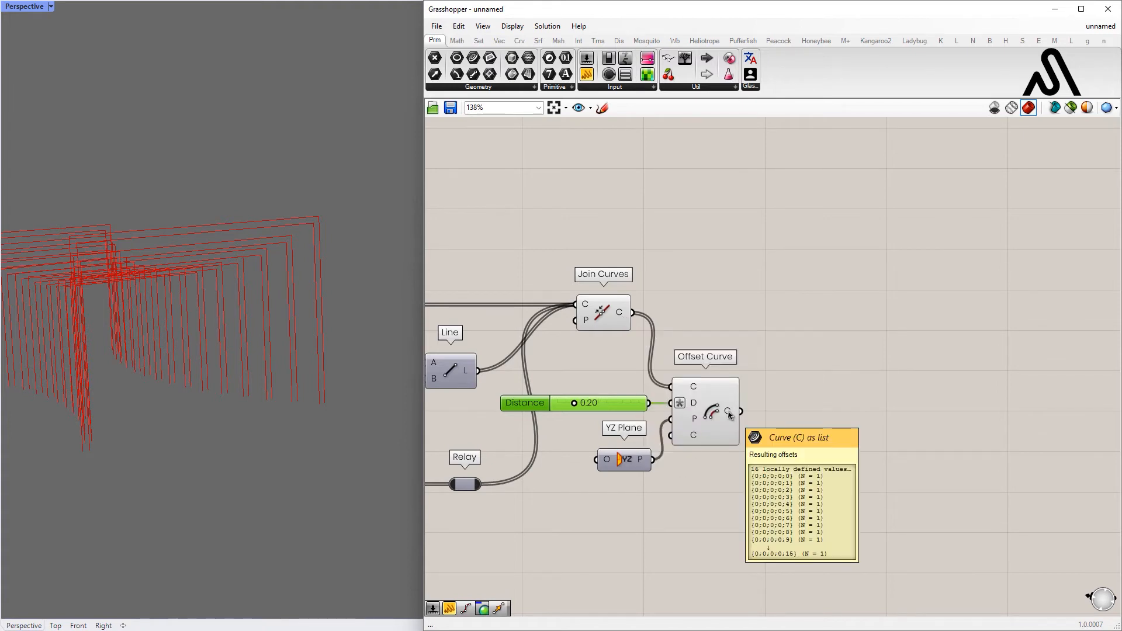
{"action": "left_click_drag", "start_coordinate": [731, 178], "coordinate": [741, 229]}
{"action": "left_click_drag", "start_coordinate": [633, 313], "coordinate": [647, 225]}
{"action": "scroll", "coordinate": [677, 289], "scroll_direction": "up", "scroll_amount": 1}
{"action": "right_click", "coordinate": [622, 317]}
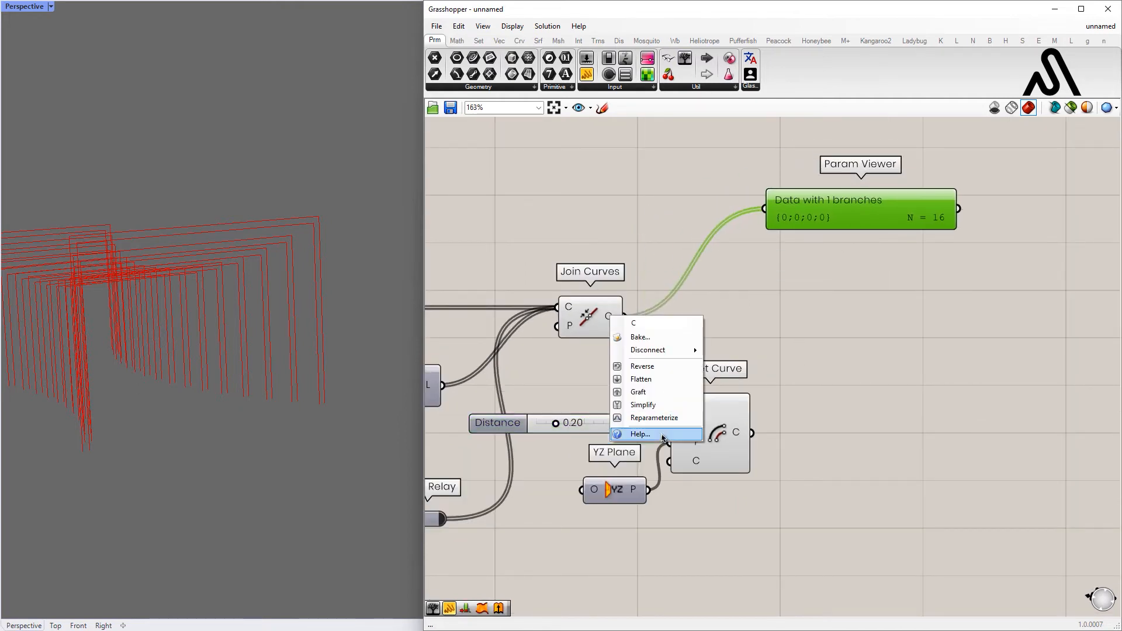
{"action": "left_click", "coordinate": [652, 433]}
Rewire the Param Viewer to Offset Curve's output, move it clear, and simplify that output.
{"action": "left_click_drag", "start_coordinate": [755, 432], "coordinate": [764, 209]}
{"action": "left_click_drag", "start_coordinate": [762, 333], "coordinate": [849, 408]}
{"action": "right_click", "coordinate": [736, 432]}
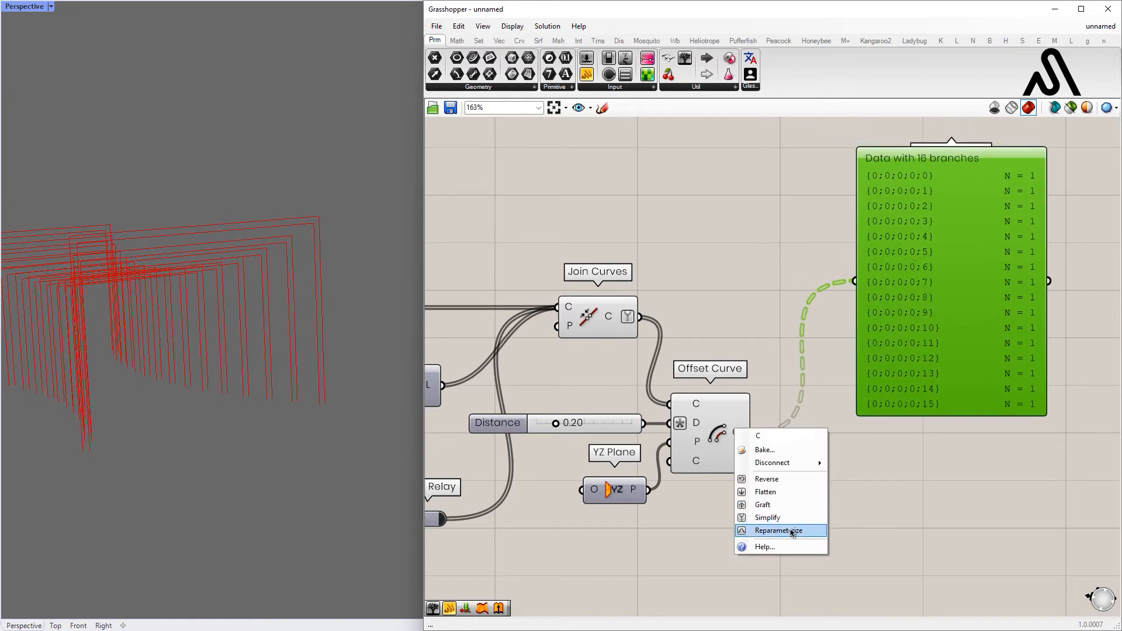
{"action": "left_click", "coordinate": [787, 522]}
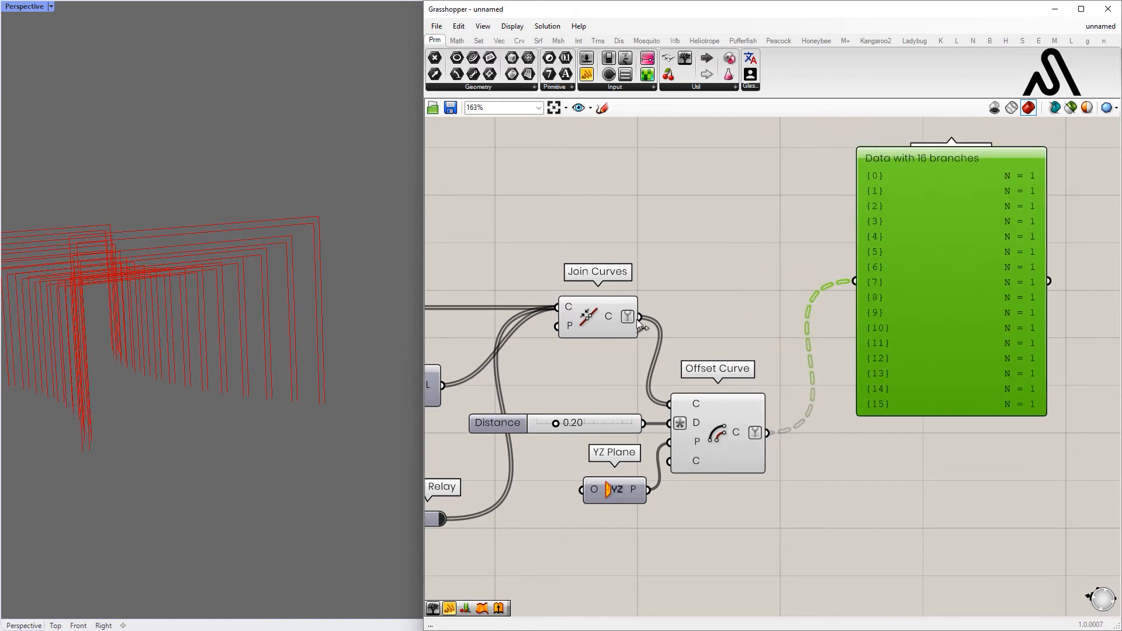
Graft Join Curves' output while checking its branches in the Param Viewer, and delete the viewer.
{"action": "left_click_drag", "start_coordinate": [847, 283], "coordinate": [854, 282]}
{"action": "left_click_drag", "start_coordinate": [935, 275], "coordinate": [955, 297]}
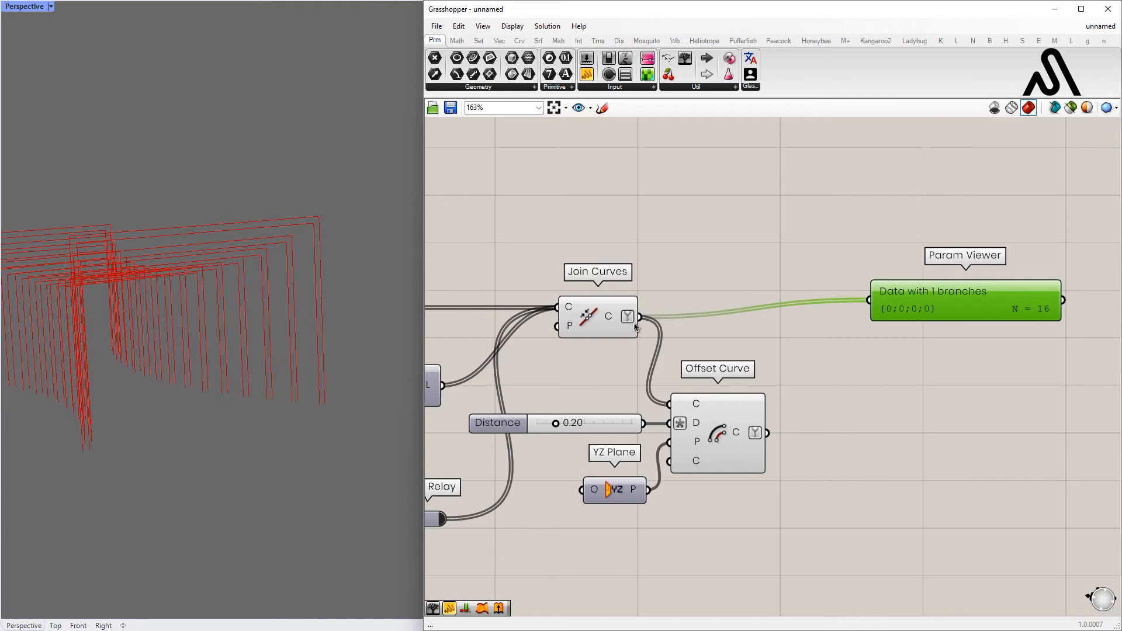
{"action": "right_click", "coordinate": [612, 316]}
{"action": "left_click", "coordinate": [640, 391]}
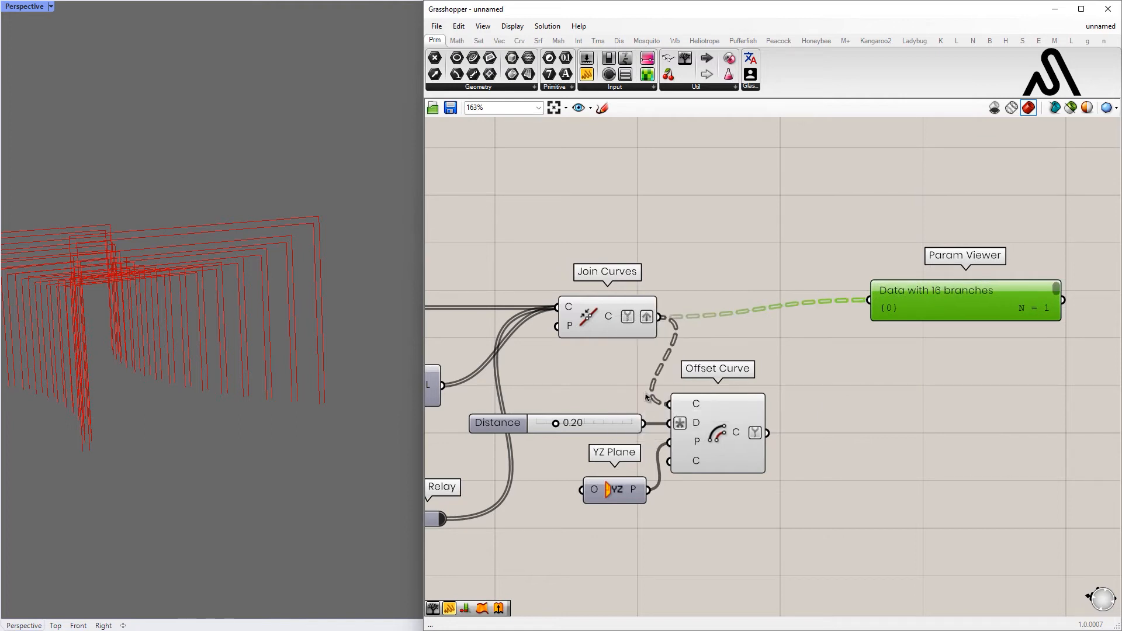
{"action": "double_click", "coordinate": [1000, 321]}
{"action": "scroll", "coordinate": [935, 309], "scroll_direction": "down", "scroll_amount": 2}
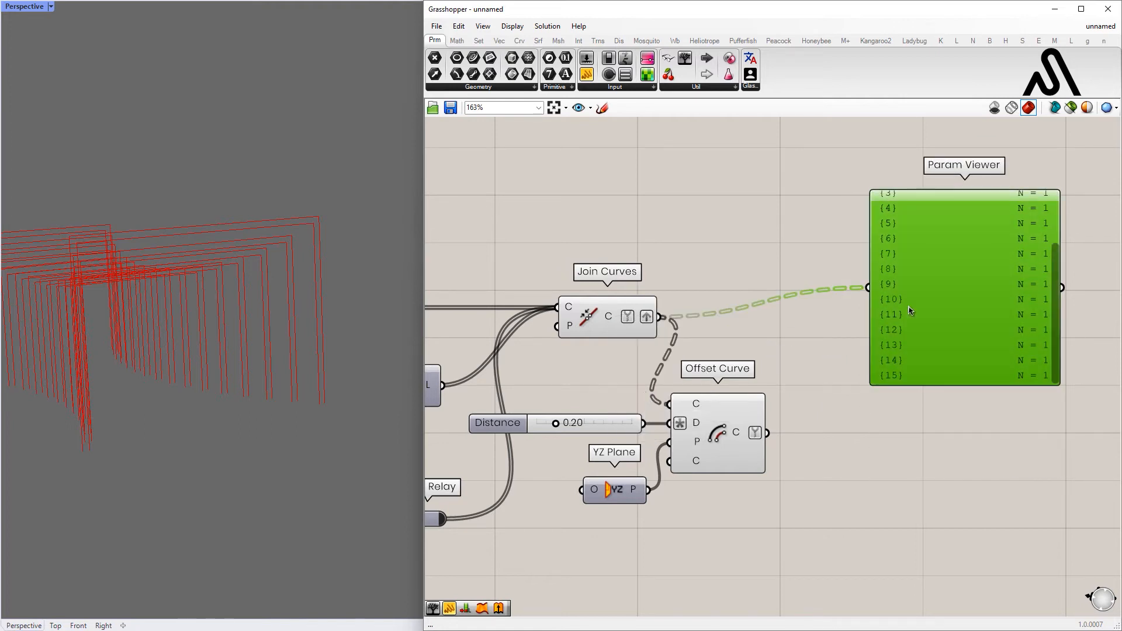
{"action": "key", "text": "Delete"}
Move Offset Curve further from its inputs and realign YZ Plane and the Distance slider with it.
{"action": "left_click_drag", "start_coordinate": [706, 418], "coordinate": [742, 418]}
{"action": "left_click_drag", "start_coordinate": [622, 493], "coordinate": [625, 493]}
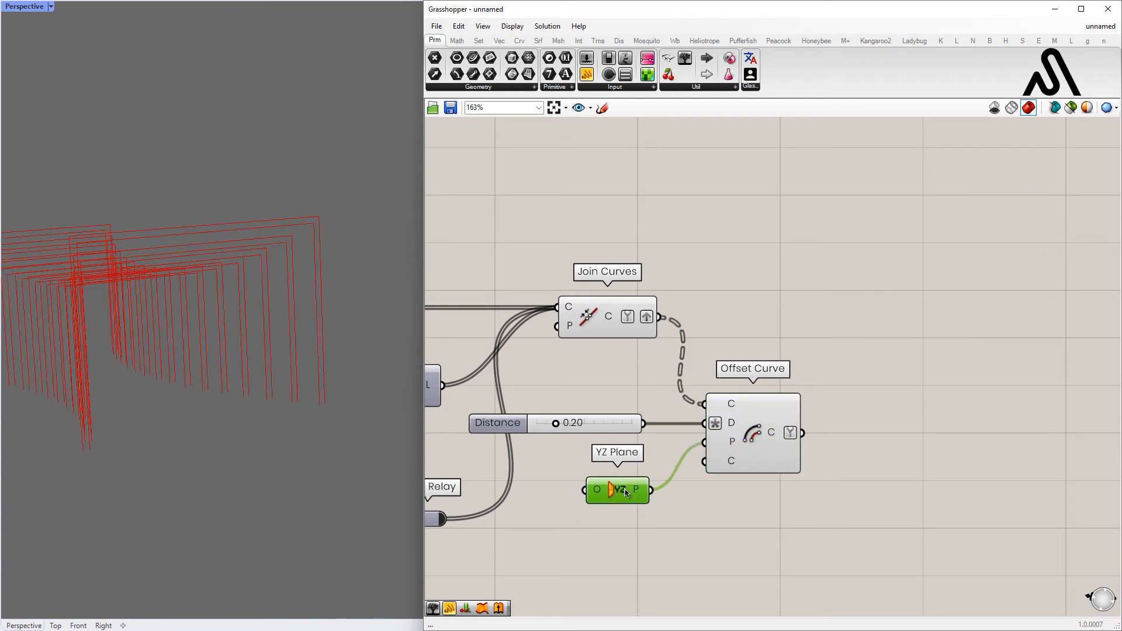
{"action": "left_click_drag", "start_coordinate": [621, 430], "coordinate": [627, 430]}
{"action": "double_click", "coordinate": [864, 350]}
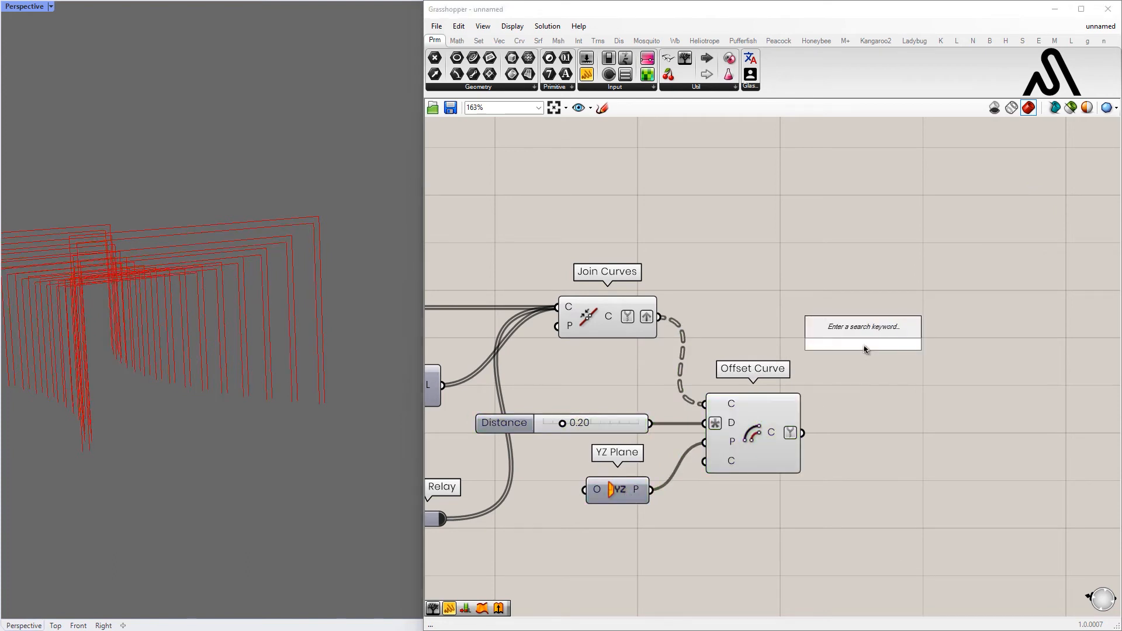
{"action": "type", "text": "loft"}
{"action": "left_click", "coordinate": [865, 346]}
{"action": "left_click_drag", "start_coordinate": [830, 341], "coordinate": [832, 340]}
{"action": "left_click_drag", "start_coordinate": [862, 354], "coordinate": [886, 326]}
{"action": "left_click", "coordinate": [876, 381]}
{"action": "key", "text": "Delete"}
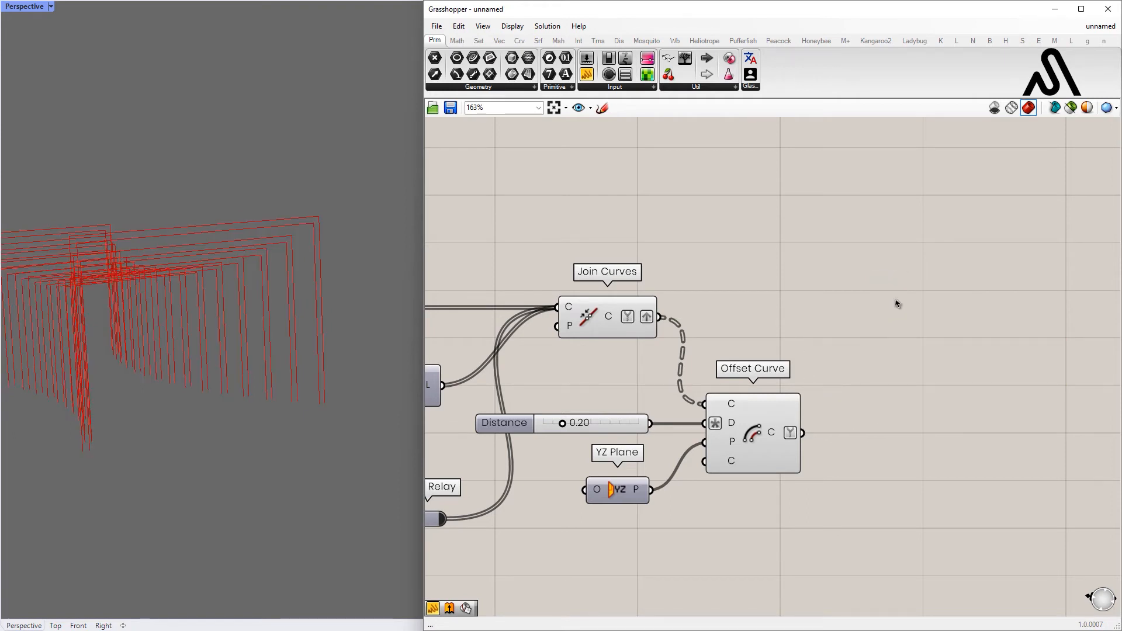
Add a Ruled Surface with Join Curves' output wired to A and Offset Curve's output to B.
{"action": "double_click", "coordinate": [897, 303]}
{"action": "type", "text": "ruled"}
{"action": "key", "text": "Return"}
{"action": "left_click_drag", "start_coordinate": [816, 281], "coordinate": [862, 289]}
{"action": "left_click_drag", "start_coordinate": [891, 297], "coordinate": [881, 323]}
{"action": "left_click", "coordinate": [904, 384]}
{"action": "right_click_drag", "start_coordinate": [908, 375], "coordinate": [691, 341]}
{"action": "scroll", "coordinate": [691, 340], "scroll_direction": "down", "scroll_amount": 1}
{"action": "scroll", "coordinate": [691, 338], "scroll_direction": "up", "scroll_amount": 2}
Add an Extrude for the ruled surfaces and wire a Unit X vector to its direction input.
{"action": "double_click", "coordinate": [805, 301]}
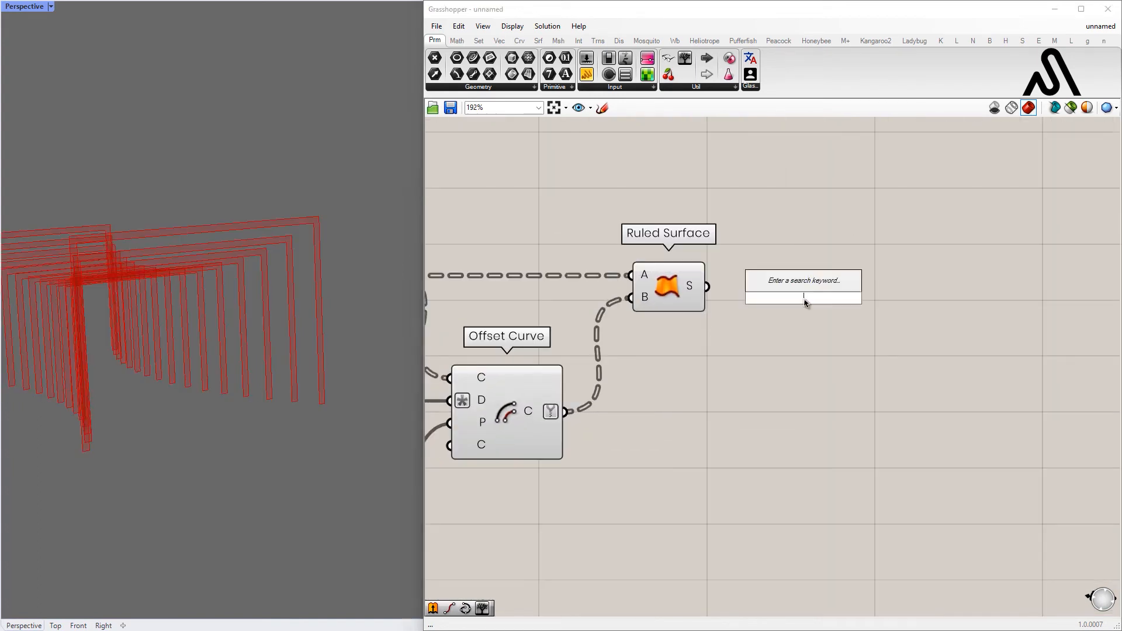
{"action": "type", "text": "extrude"}
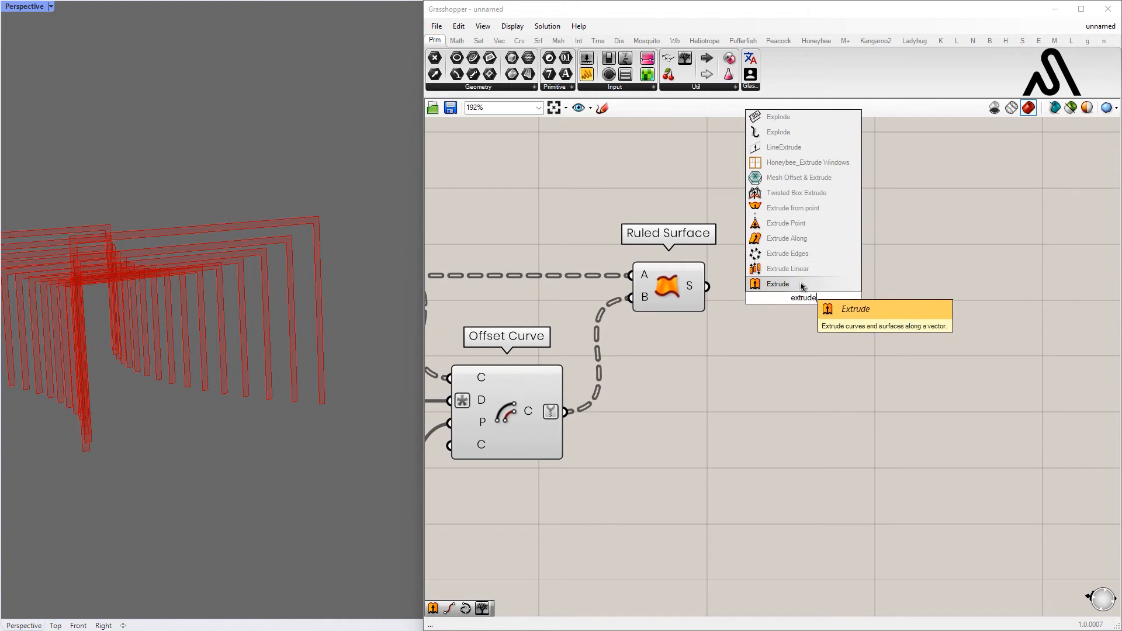
{"action": "left_click", "coordinate": [778, 284]}
{"action": "left_click_drag", "start_coordinate": [794, 300], "coordinate": [843, 299]}
{"action": "double_click", "coordinate": [785, 341]}
{"action": "type", "text": "x"}
{"action": "left_click", "coordinate": [782, 319]}
{"action": "left_click_drag", "start_coordinate": [783, 339], "coordinate": [768, 312]}
{"action": "left_click_drag", "start_coordinate": [849, 291], "coordinate": [892, 291]}
{"action": "left_click_drag", "start_coordinate": [773, 314], "coordinate": [858, 308]}
Add a 1.00 slider, make room beside Unit X, and wire the slider to Unit X's F input.
{"action": "double_click", "coordinate": [739, 370]}
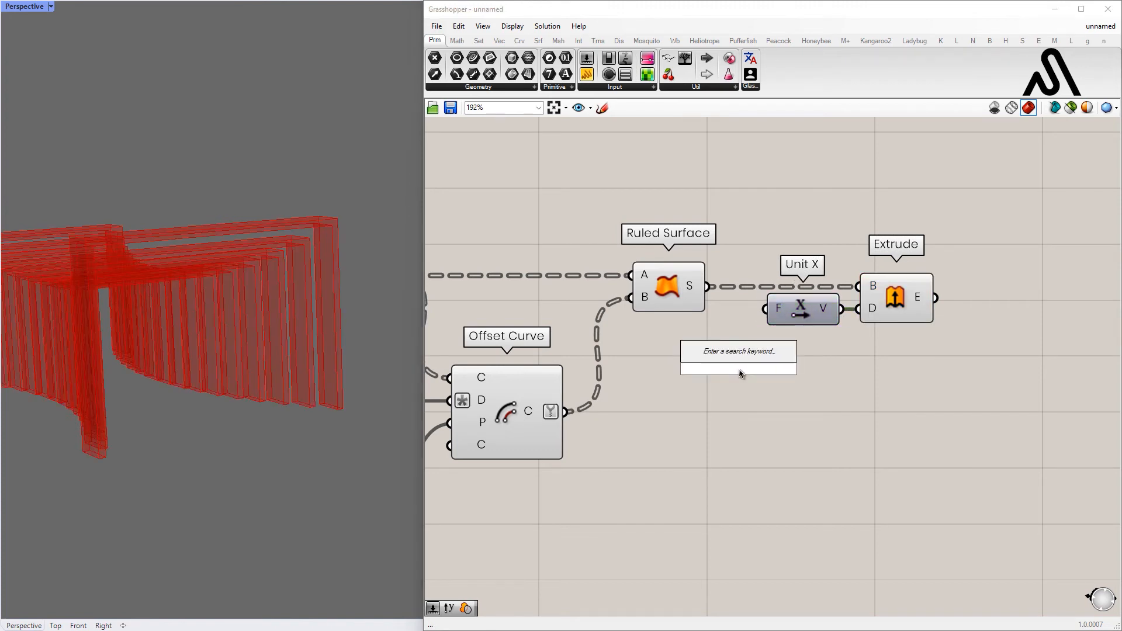
{"action": "type", "text": "1.00"}
{"action": "key", "text": "Return"}
{"action": "left_click_drag", "start_coordinate": [972, 344], "coordinate": [831, 284]}
{"action": "left_click_drag", "start_coordinate": [909, 303], "coordinate": [1043, 303]}
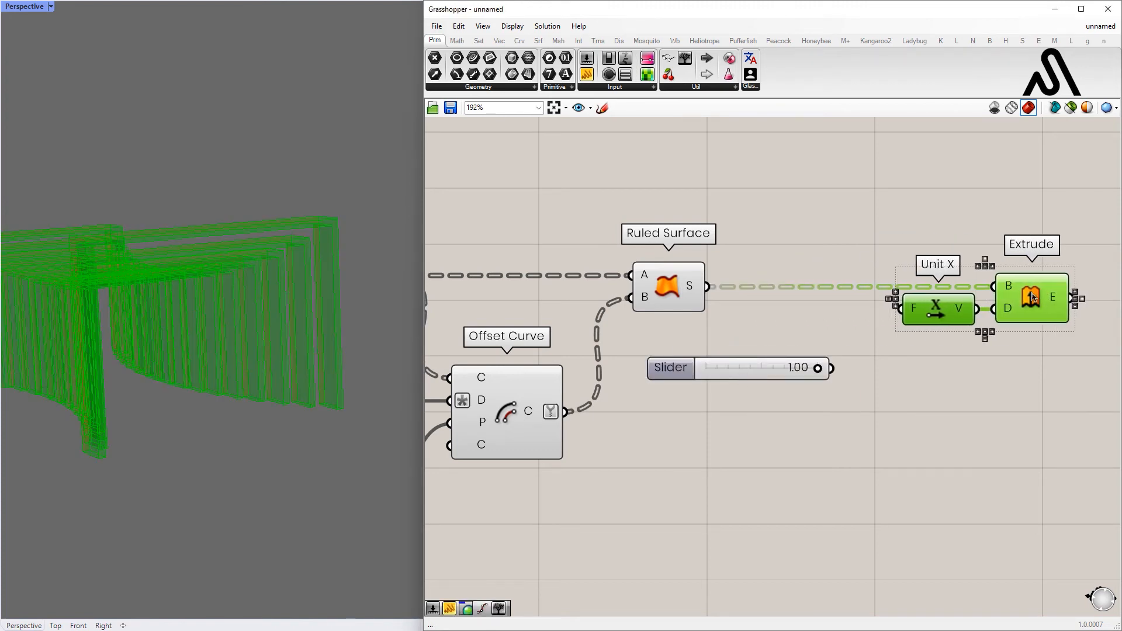
{"action": "left_click", "coordinate": [912, 380]}
{"action": "left_click_drag", "start_coordinate": [813, 370], "coordinate": [856, 349]}
{"action": "left_click_drag", "start_coordinate": [893, 309], "coordinate": [899, 309]}
Move Unit X and Extrude closer to the Factor slider and lower its value to thin the frames.
{"action": "left_click_drag", "start_coordinate": [1068, 336], "coordinate": [962, 278]}
{"action": "left_click_drag", "start_coordinate": [1031, 293], "coordinate": [1019, 293]}
{"action": "left_click_drag", "start_coordinate": [818, 347], "coordinate": [811, 354]}
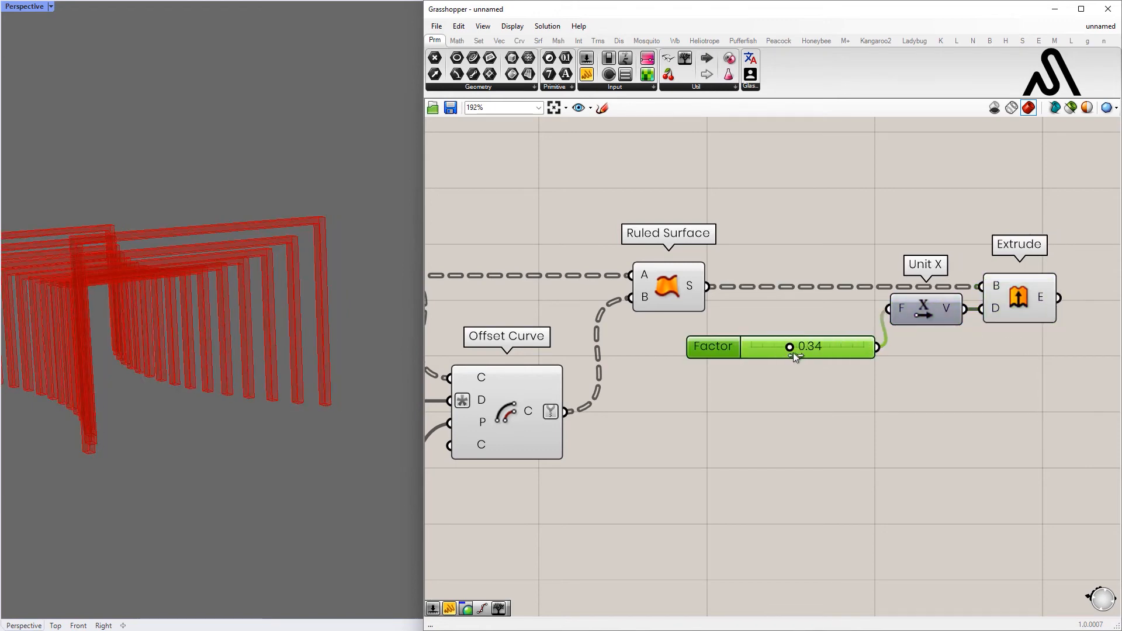
{"action": "right_click_drag", "start_coordinate": [328, 299], "coordinate": [350, 245]}
{"action": "mouse_move", "coordinate": [783, 350]}
{"action": "left_mouse_down"}
{"action": "mouse_move", "coordinate": [751, 350]}
{"action": "mouse_move", "coordinate": [762, 350]}
{"action": "left_mouse_up"}
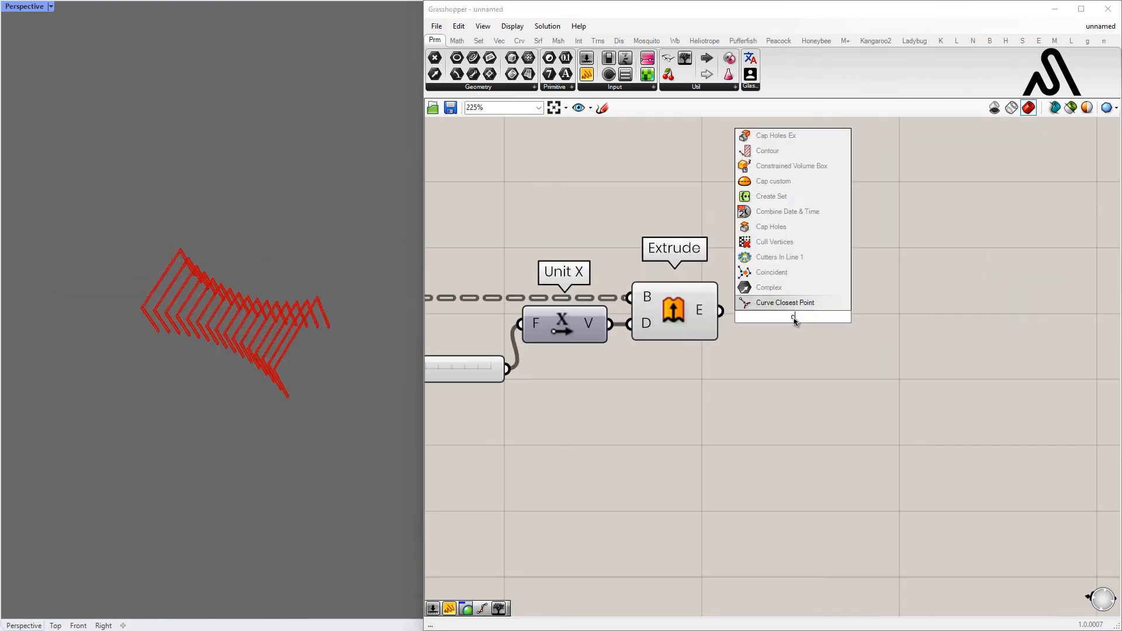
Add a Custom Preview fed by Extrude's output and wire a white Colour Swatch to its M input.
{"action": "type", "text": "preview"}
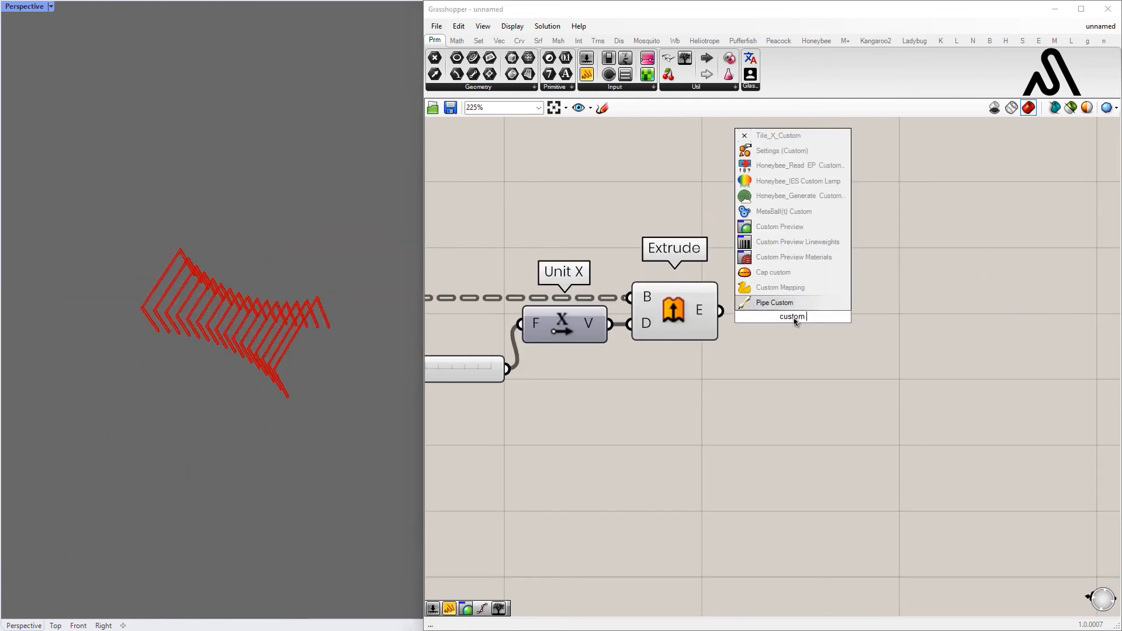
{"action": "left_click", "coordinate": [804, 302]}
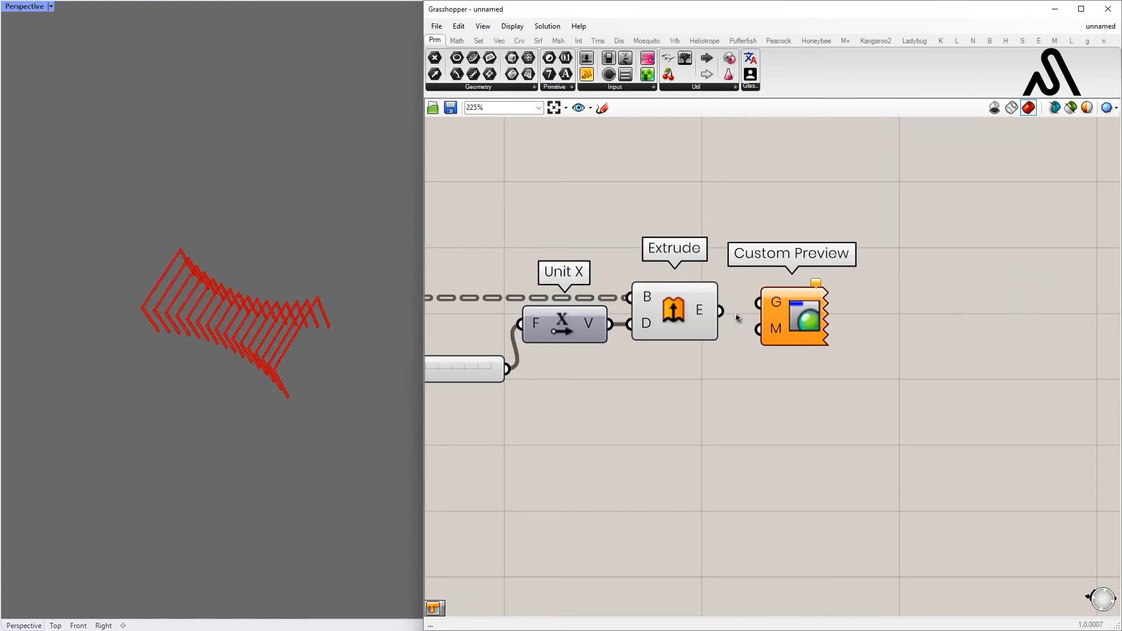
{"action": "double_click", "coordinate": [782, 377]}
{"action": "type", "text": "colour"}
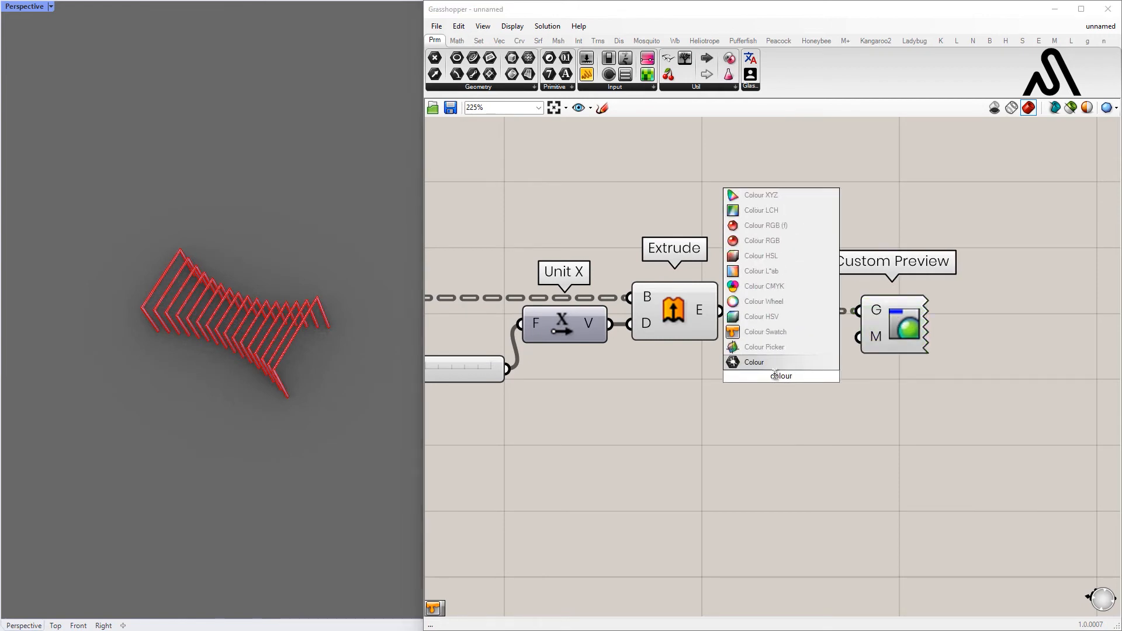
{"action": "left_click", "coordinate": [777, 331]}
{"action": "left_click_drag", "start_coordinate": [764, 379], "coordinate": [669, 414]}
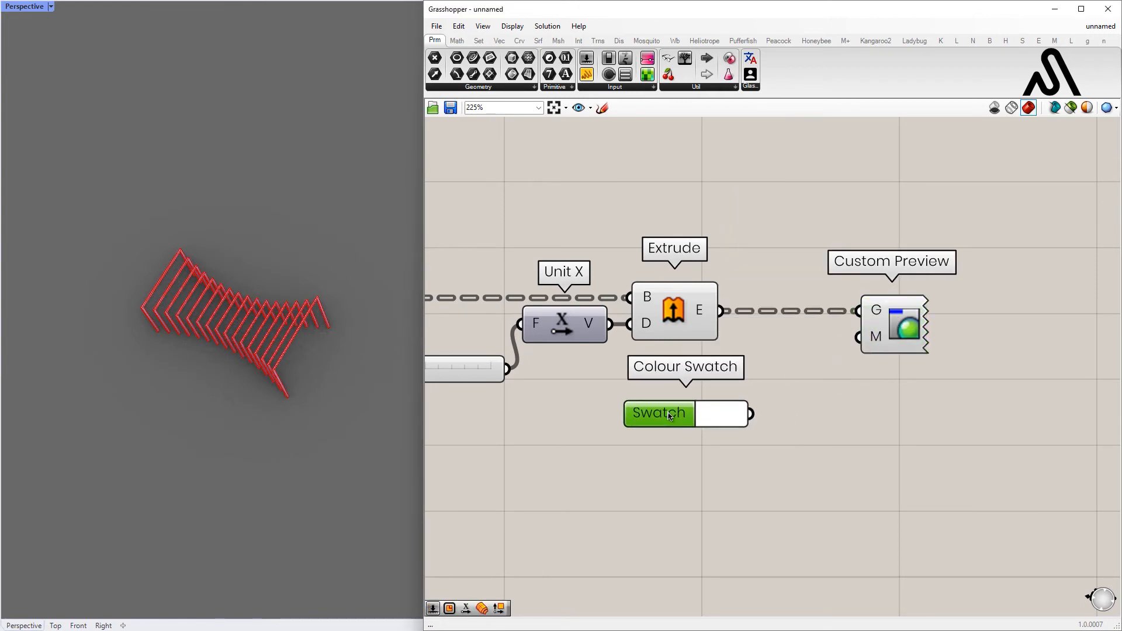
{"action": "left_click_drag", "start_coordinate": [798, 368], "coordinate": [858, 337]}
{"action": "left_click_drag", "start_coordinate": [897, 323], "coordinate": [822, 323]}
Turn off Extrude's own preview so the frames display only through Custom Preview.
{"action": "left_click", "coordinate": [731, 210]}
{"action": "left_click", "coordinate": [672, 310]}
{"action": "middle_click", "coordinate": [671, 308]}
{"action": "left_click", "coordinate": [670, 356]}
{"action": "left_click", "coordinate": [573, 388]}
{"action": "right_click_drag", "start_coordinate": [61, 397], "coordinate": [88, 345]}
{"action": "scroll", "coordinate": [228, 322], "scroll_direction": "up", "scroll_amount": 4}
Adjust the parabola Graph Mapper feeding Unit Y and set Domain start to 2.0 and Domain end to 4.0.
{"action": "scroll", "coordinate": [661, 320], "scroll_direction": "down", "scroll_amount": 5}
{"action": "right_click_drag", "start_coordinate": [856, 328], "coordinate": [1104, 309]}
{"action": "right_click_drag", "start_coordinate": [632, 351], "coordinate": [1052, 298]}
{"action": "right_click_drag", "start_coordinate": [596, 325], "coordinate": [782, 355]}
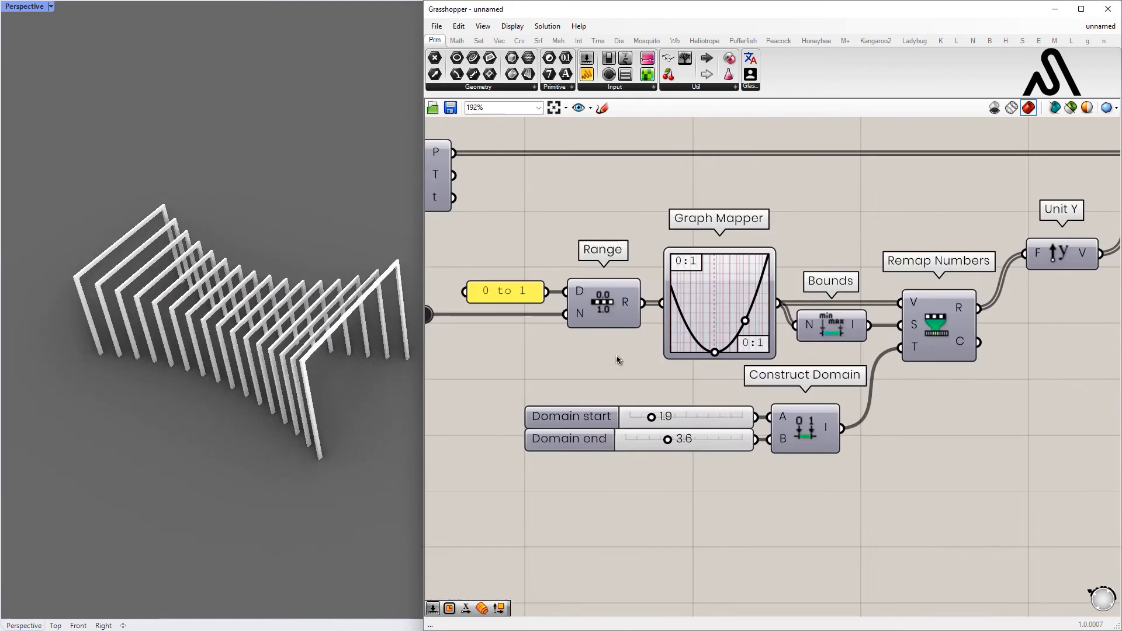
{"action": "scroll", "coordinate": [782, 292], "scroll_direction": "up", "scroll_amount": 5}
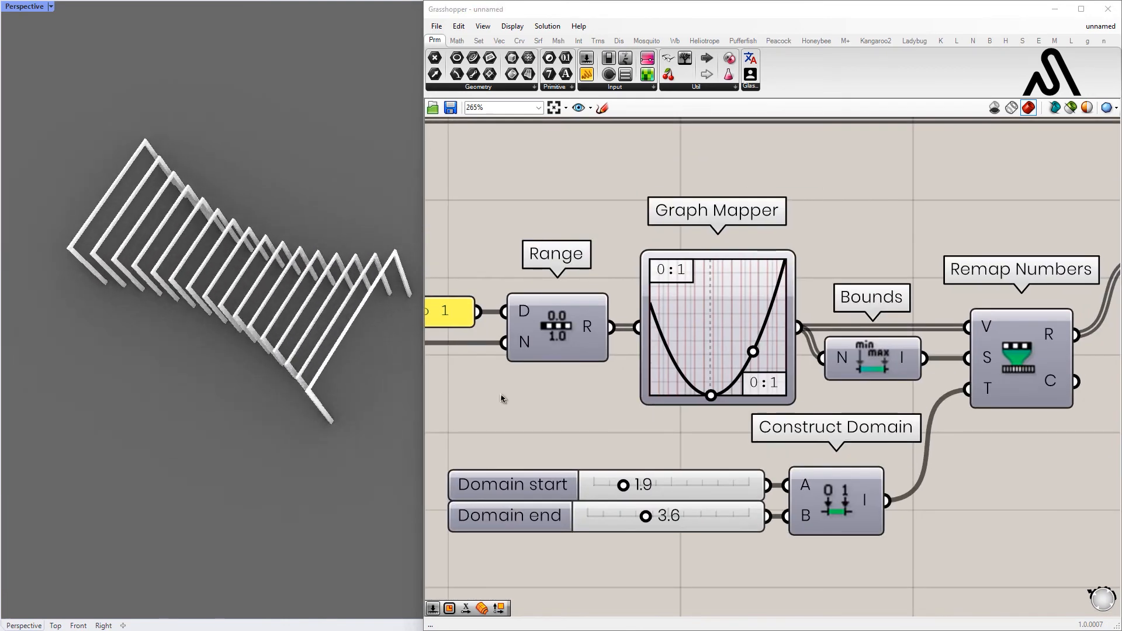
{"action": "left_click_drag", "start_coordinate": [712, 345], "coordinate": [711, 397]}
{"action": "left_click_drag", "start_coordinate": [632, 489], "coordinate": [652, 518]}
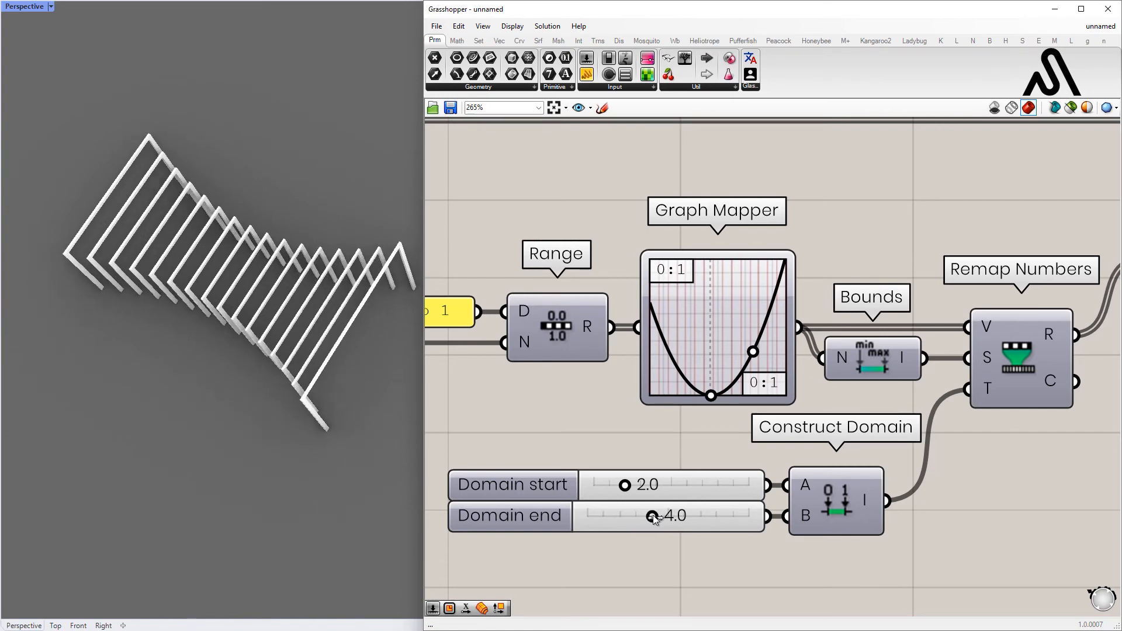
Reshape the Bezier curve in the Graph Mapper that controls the frame heights by moving its handles.
{"action": "scroll", "coordinate": [639, 404], "scroll_direction": "down", "scroll_amount": 5}
{"action": "right_click_drag", "start_coordinate": [313, 409], "coordinate": [326, 291]}
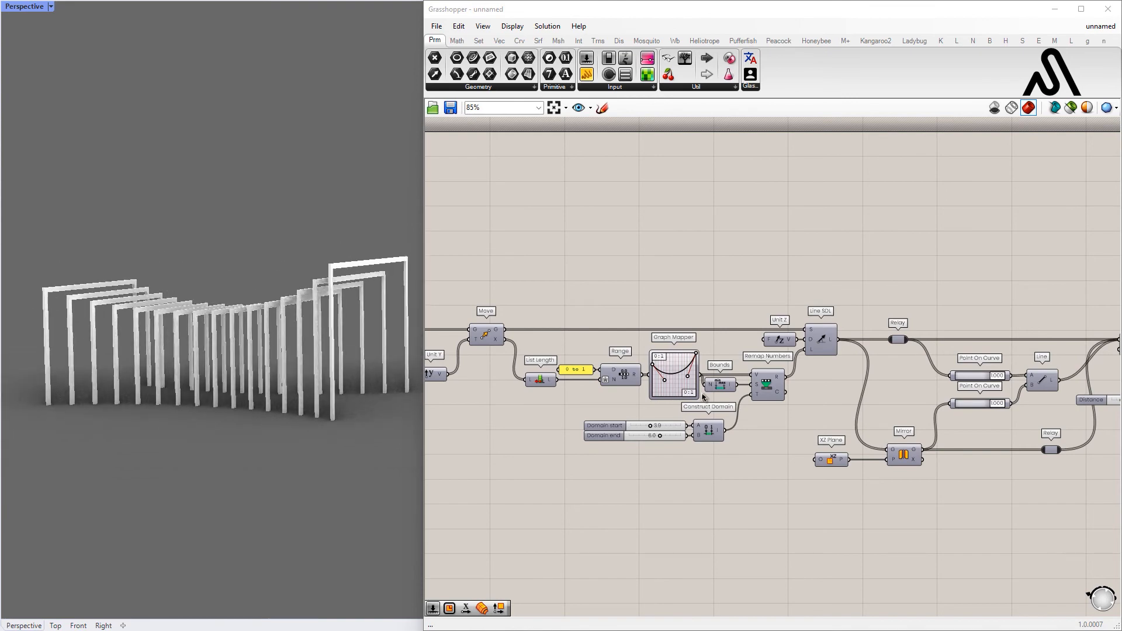
{"action": "scroll", "coordinate": [656, 388], "scroll_direction": "up", "scroll_amount": 6}
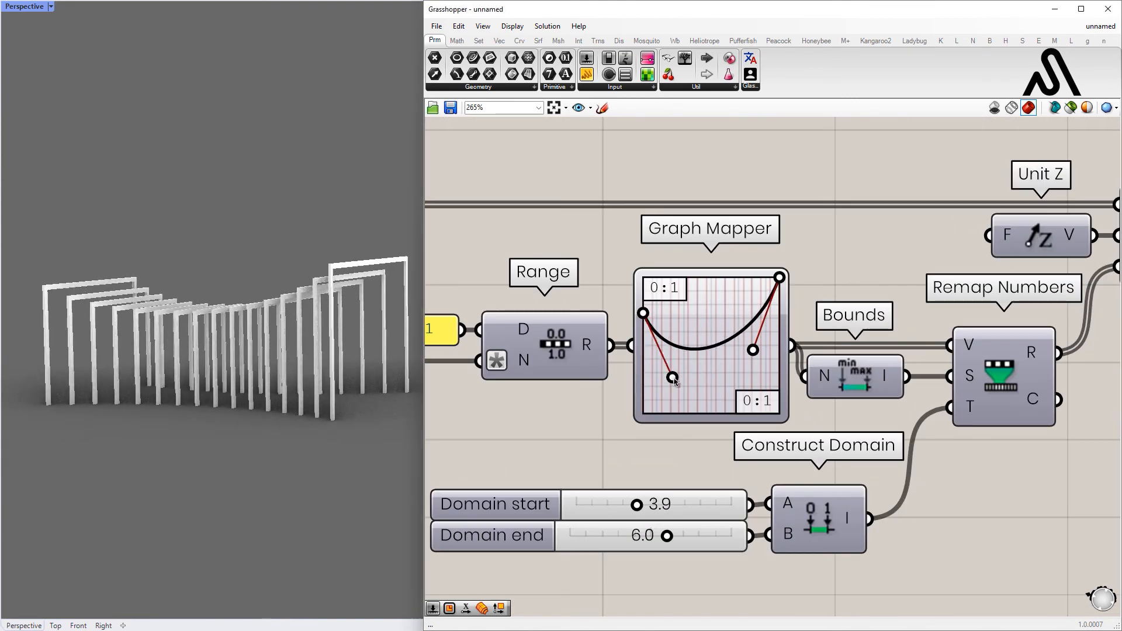
{"action": "mouse_move", "coordinate": [728, 339]}
{"action": "left_mouse_down"}
{"action": "mouse_move", "coordinate": [674, 364]}
{"action": "mouse_move", "coordinate": [675, 256]}
{"action": "mouse_move", "coordinate": [748, 339]}
{"action": "left_mouse_up"}
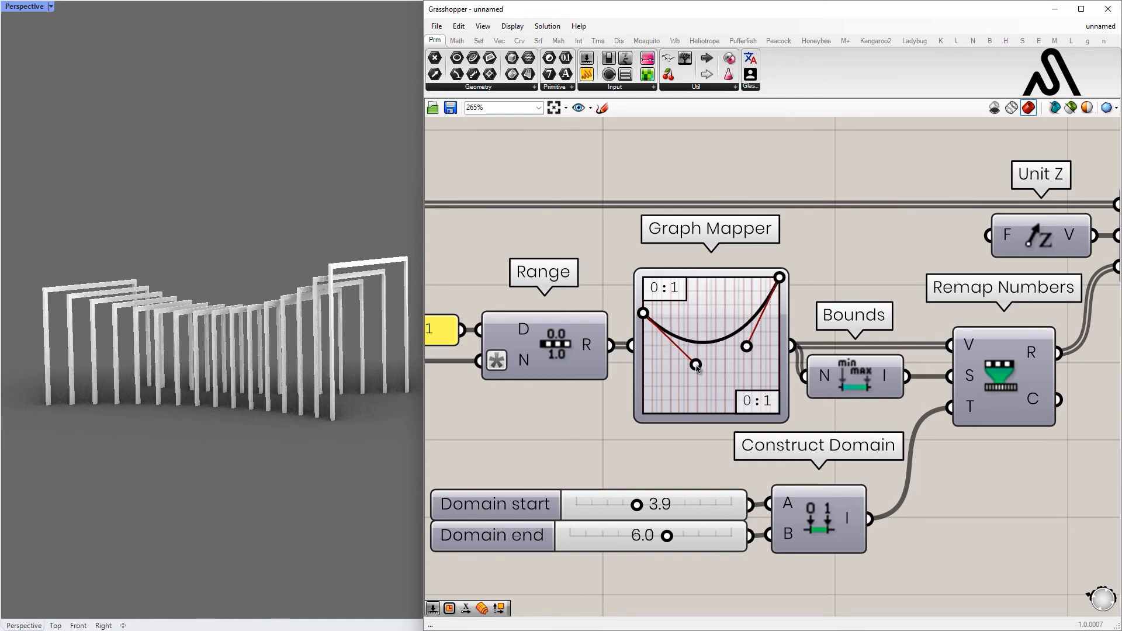
Set the frame height domain to start at 4.0 and end at 6.0.
{"action": "scroll", "coordinate": [660, 460], "scroll_direction": "up", "scroll_amount": 3}
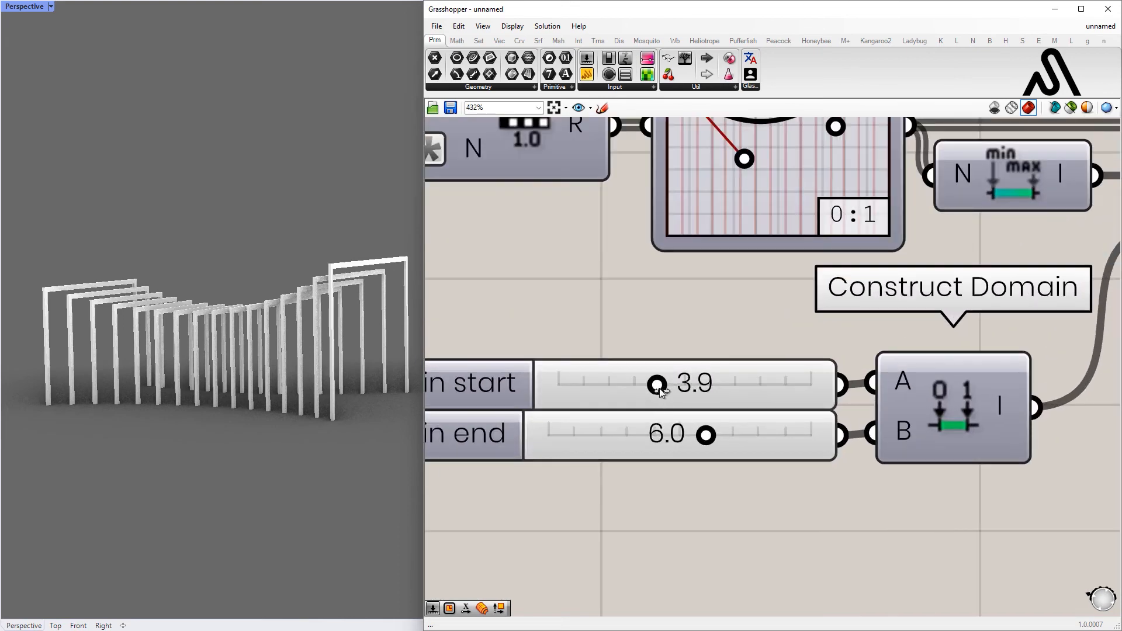
{"action": "left_click_drag", "start_coordinate": [588, 393], "coordinate": [658, 384]}
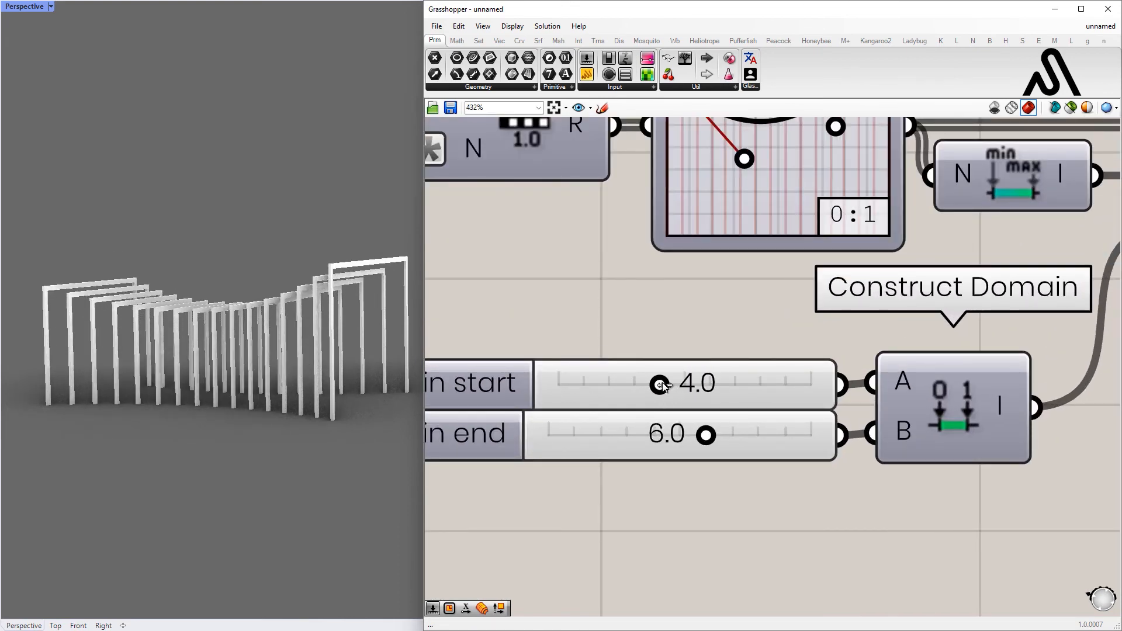
{"action": "left_click_drag", "start_coordinate": [781, 439], "coordinate": [736, 443]}
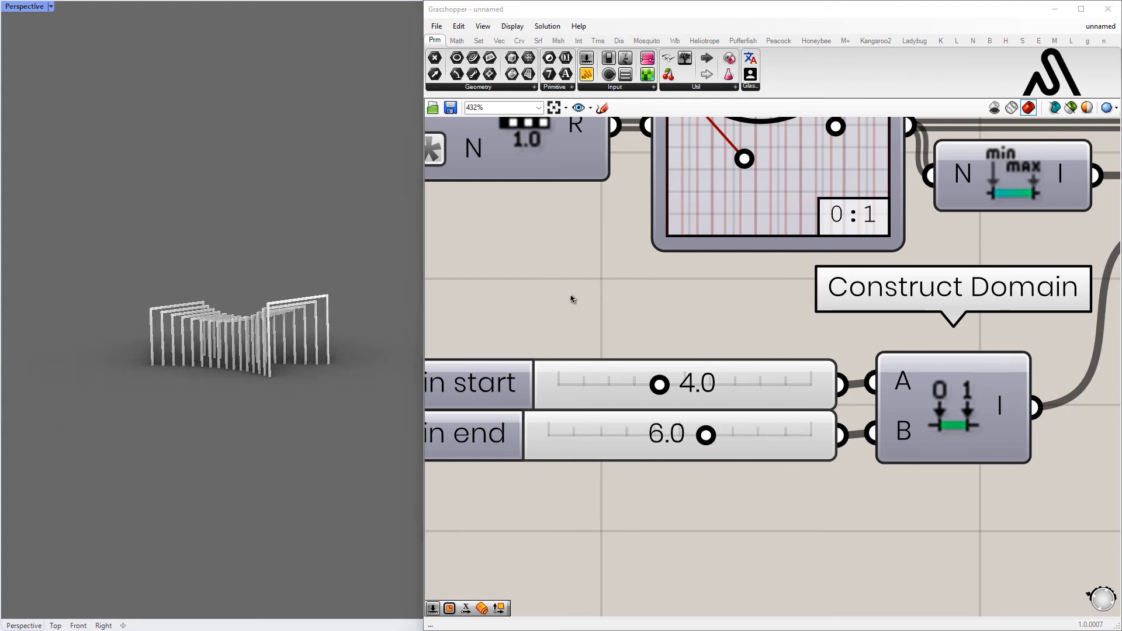
Set the base line's Length slider to 10 and the Relay slider for the division count to 17.
{"action": "scroll", "coordinate": [641, 371], "scroll_direction": "down", "scroll_amount": 10}
{"action": "scroll", "coordinate": [625, 326], "scroll_direction": "up", "scroll_amount": 5}
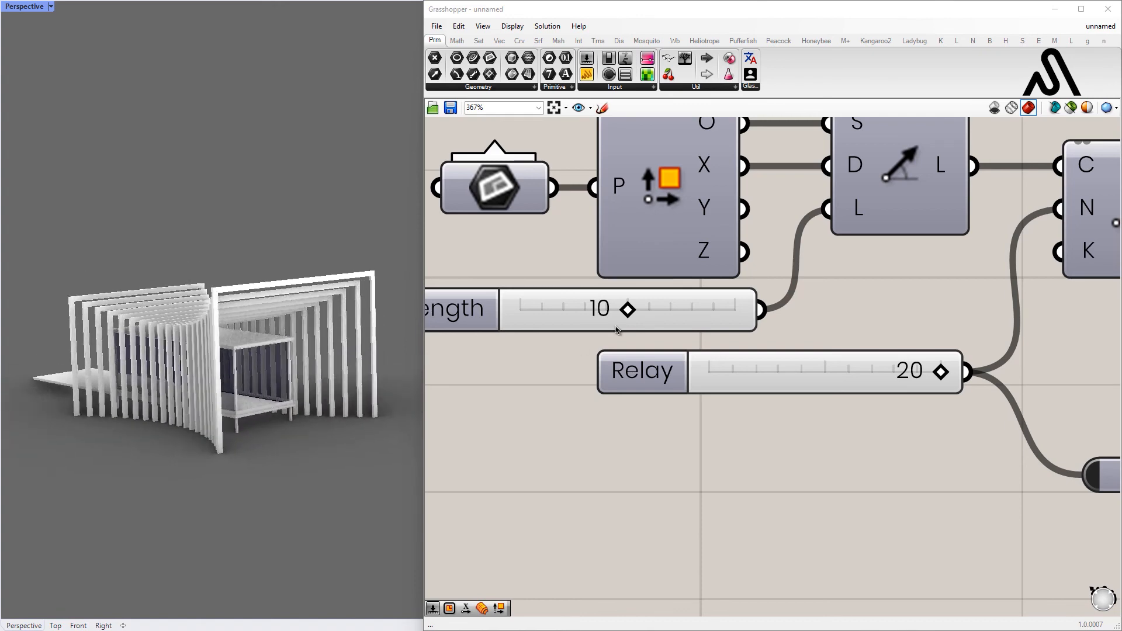
{"action": "left_click_drag", "start_coordinate": [670, 314], "coordinate": [628, 313]}
{"action": "right_click_drag", "start_coordinate": [263, 411], "coordinate": [250, 413]}
{"action": "left_click_drag", "start_coordinate": [670, 313], "coordinate": [645, 316]}
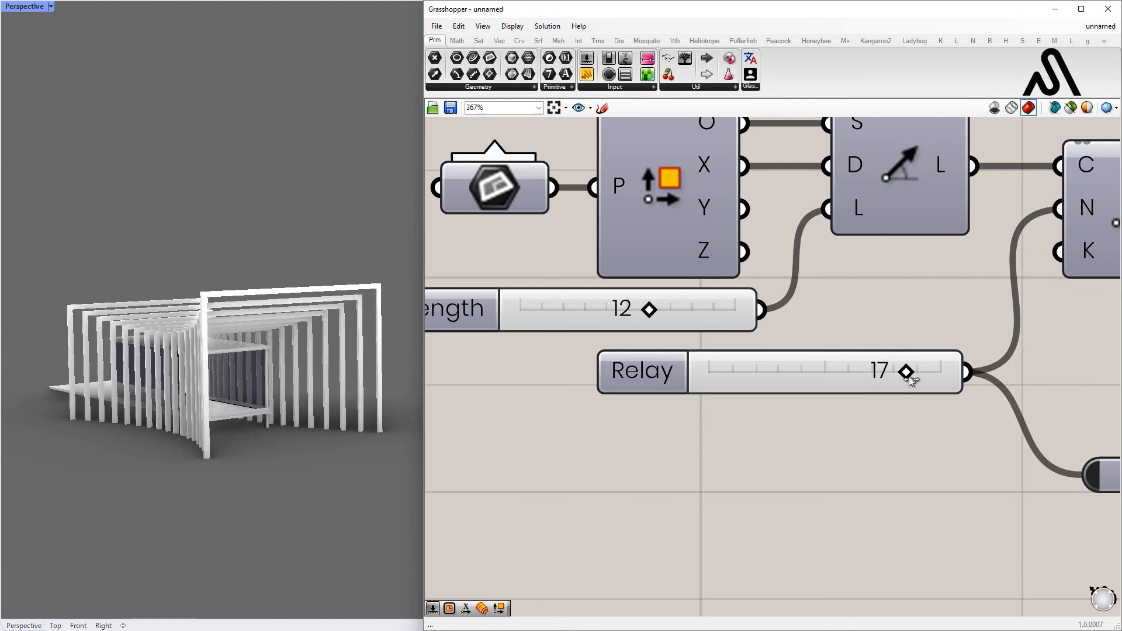
{"action": "right_click_drag", "start_coordinate": [304, 394], "coordinate": [297, 368]}
{"action": "scroll", "coordinate": [293, 367], "scroll_direction": "up", "scroll_amount": 2}
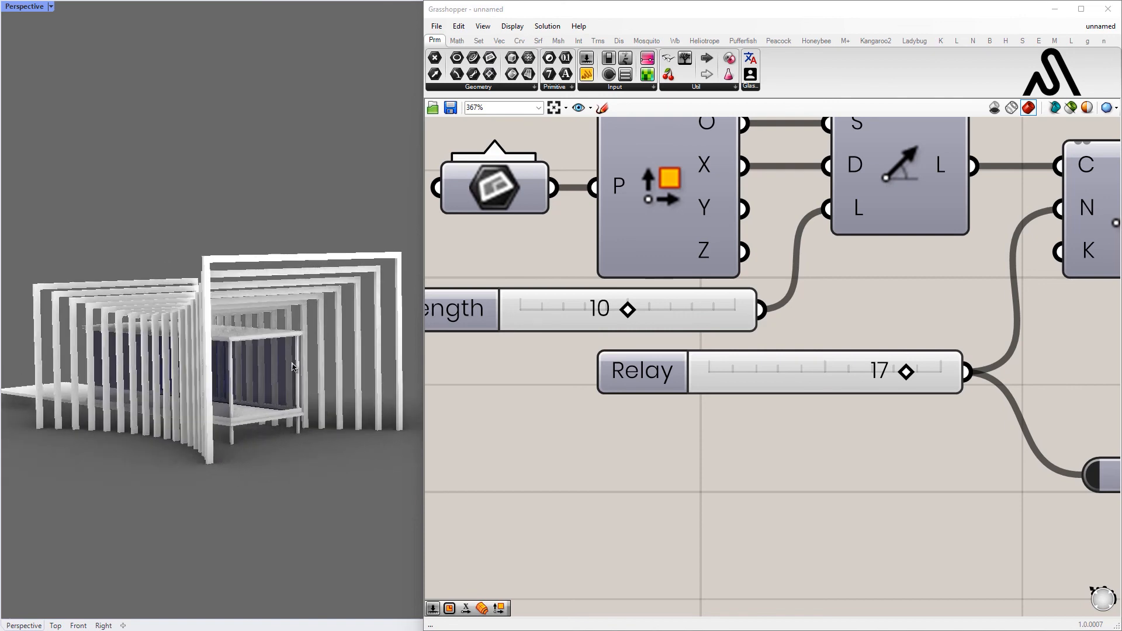
Try a higher division count on the Relay slider to make the row of frames denser.
{"action": "left_click_drag", "start_coordinate": [907, 374], "coordinate": [950, 374]}
{"action": "mouse_move", "coordinate": [325, 347]}
{"action": "right_mouse_down"}
{"action": "mouse_move", "coordinate": [337, 350]}
{"action": "mouse_move", "coordinate": [304, 350]}
{"action": "mouse_move", "coordinate": [315, 351]}
{"action": "right_mouse_up"}
{"action": "mouse_move", "coordinate": [940, 372]}
{"action": "left_mouse_down"}
{"action": "mouse_move", "coordinate": [912, 377]}
{"action": "mouse_move", "coordinate": [935, 377]}
{"action": "left_mouse_up"}
Try a deeper dip in the frame height Graph Mapper by moving both Bezier handles down and outward.
{"action": "scroll", "coordinate": [889, 384], "scroll_direction": "down", "scroll_amount": 8}
{"action": "right_click_drag", "start_coordinate": [889, 384], "coordinate": [576, 370]}
{"action": "right_click_drag", "start_coordinate": [959, 325], "coordinate": [801, 319]}
{"action": "scroll", "coordinate": [801, 319], "scroll_direction": "up", "scroll_amount": 3}
{"action": "scroll", "coordinate": [801, 322], "scroll_direction": "up", "scroll_amount": 5}
{"action": "left_click_drag", "start_coordinate": [832, 305], "coordinate": [736, 337]}
{"action": "left_click_drag", "start_coordinate": [988, 253], "coordinate": [1076, 320]}
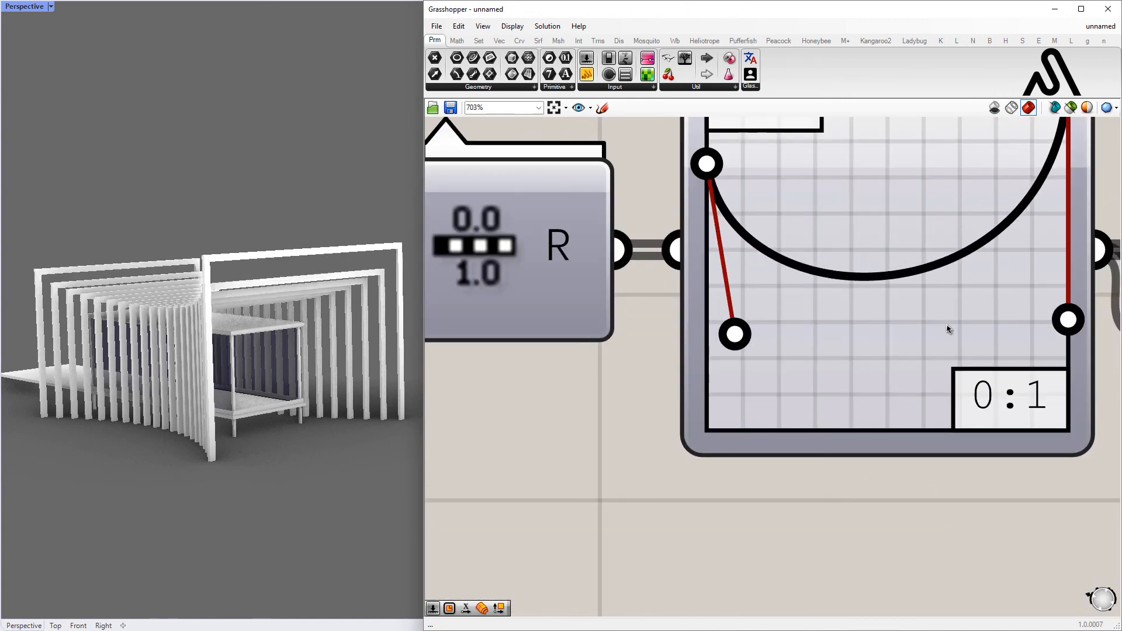
Shape the frame height Graph Mapper into a shallower dip by moving both Bezier handles inward and up.
{"action": "scroll", "coordinate": [941, 330], "scroll_direction": "down", "scroll_amount": 2}
{"action": "right_click_drag", "start_coordinate": [941, 330], "coordinate": [843, 417]}
{"action": "left_click_drag", "start_coordinate": [719, 420], "coordinate": [763, 391]}
{"action": "left_click_drag", "start_coordinate": [921, 410], "coordinate": [851, 368]}
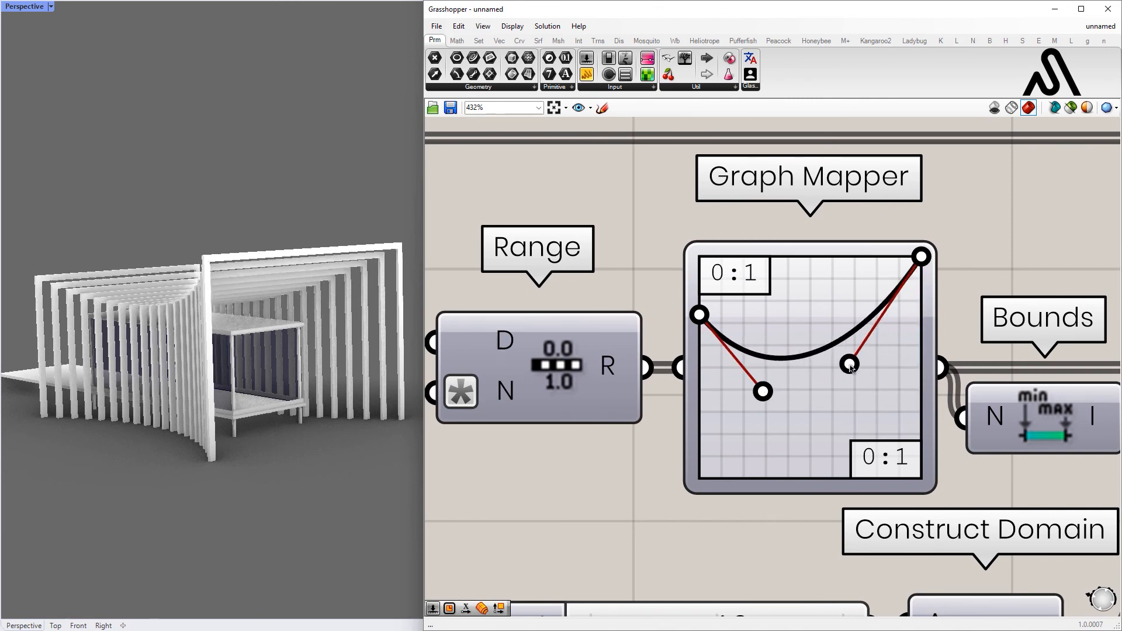
{"action": "mouse_move", "coordinate": [769, 393]}
{"action": "left_mouse_down"}
{"action": "mouse_move", "coordinate": [747, 386]}
{"action": "mouse_move", "coordinate": [743, 395]}
{"action": "mouse_move", "coordinate": [763, 398]}
{"action": "left_mouse_up"}
Set the Relay slider for the frame division count to 17.
{"action": "scroll", "coordinate": [727, 397], "scroll_direction": "down", "scroll_amount": 5}
{"action": "scroll", "coordinate": [727, 396], "scroll_direction": "down", "scroll_amount": 2}
{"action": "right_click_drag", "start_coordinate": [726, 396], "coordinate": [983, 385]}
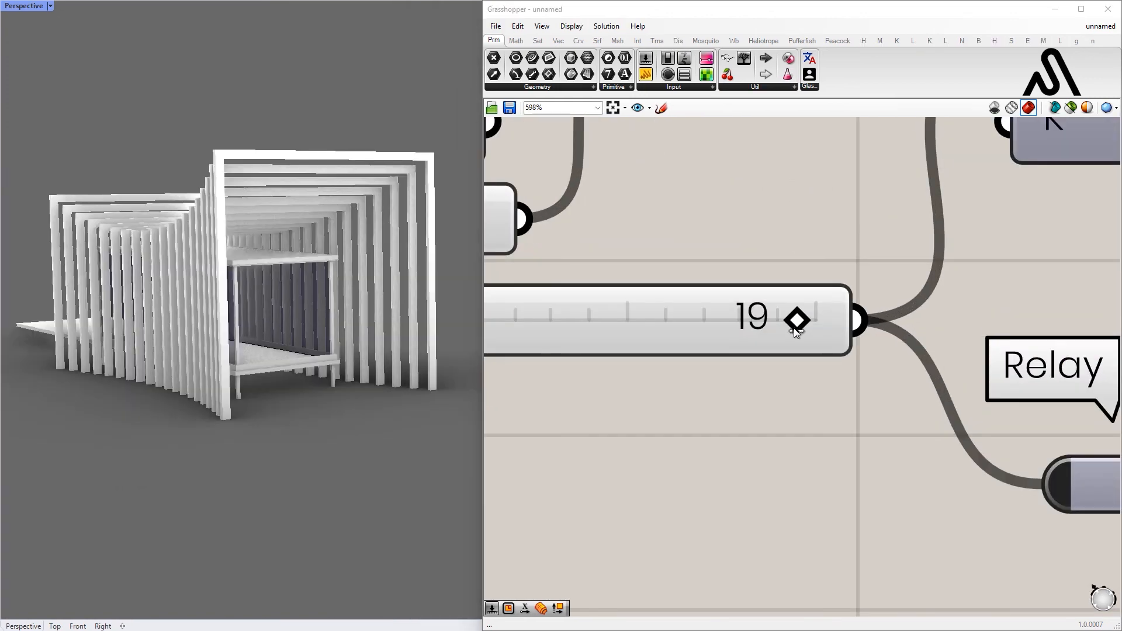
{"action": "left_click_drag", "start_coordinate": [774, 331], "coordinate": [732, 326]}
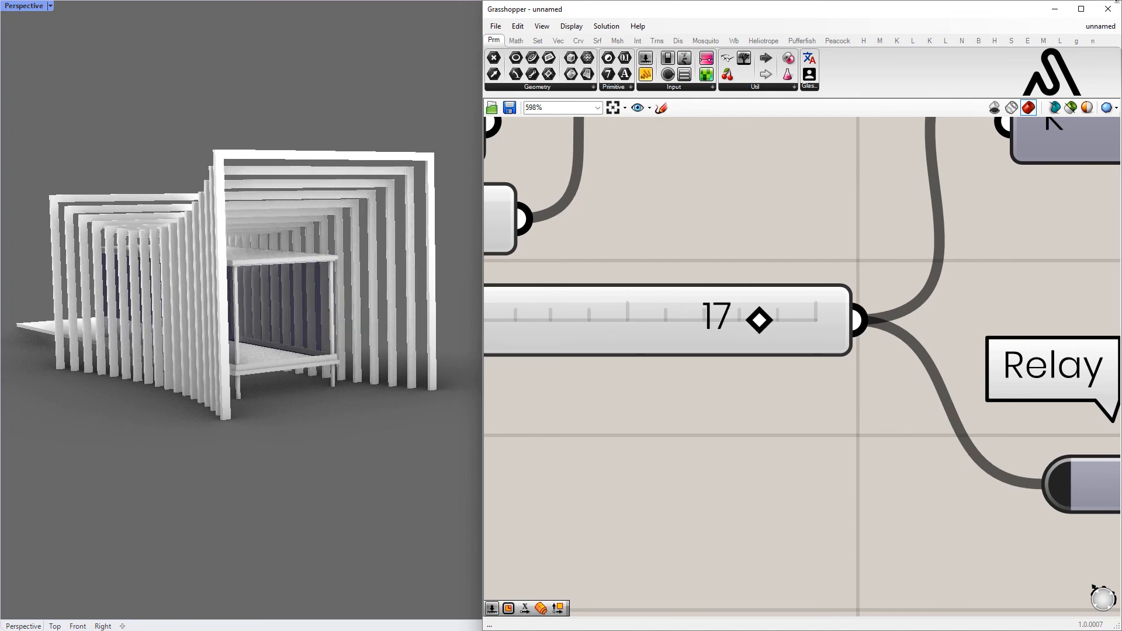